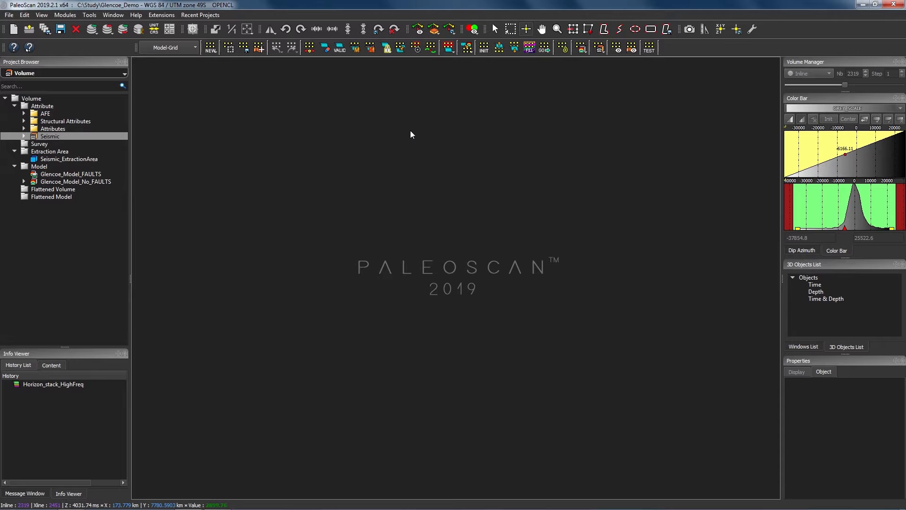
List the project's horizons and check the picked horizon uC2020_interp2_prop2 and the FromModelGrid folder
left_click(466, 47)
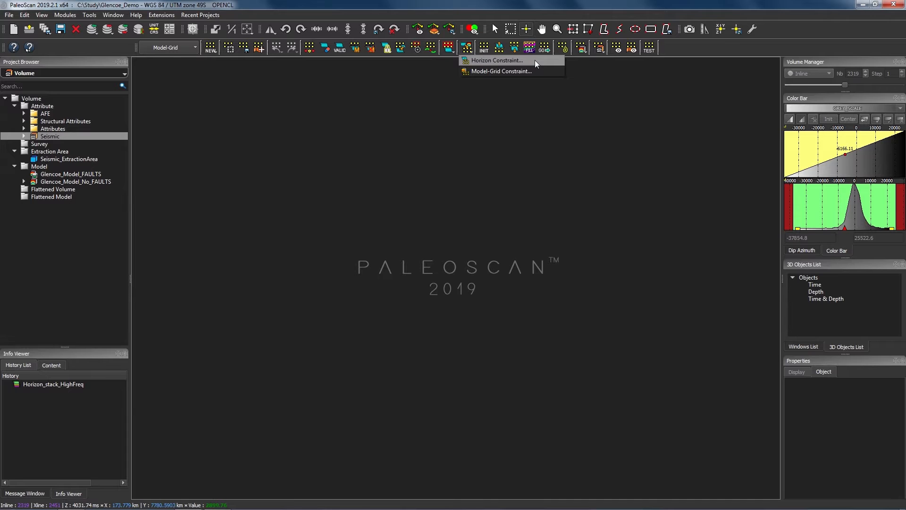
left_click(27, 73)
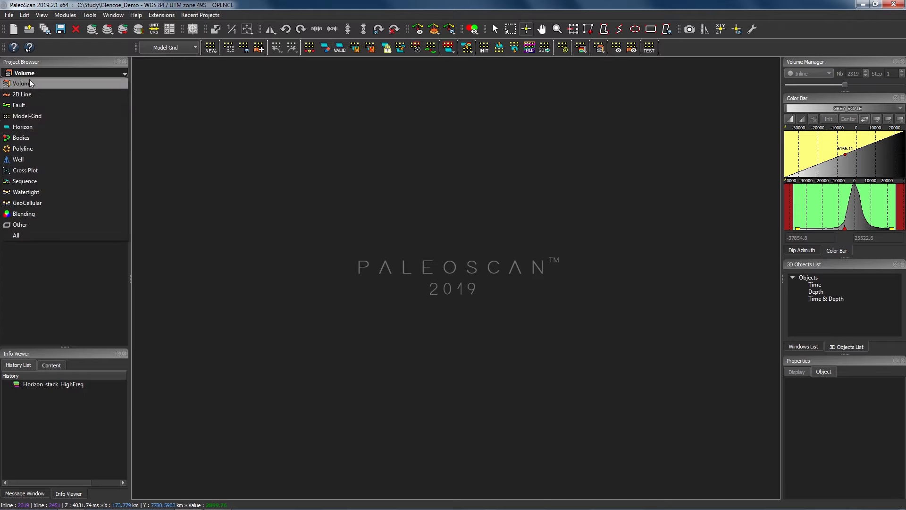
left_click(38, 126)
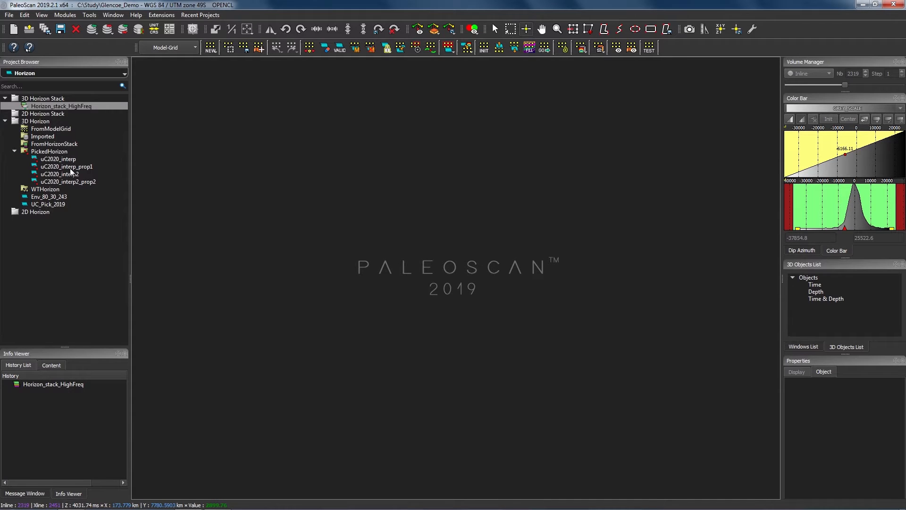
left_click(93, 182)
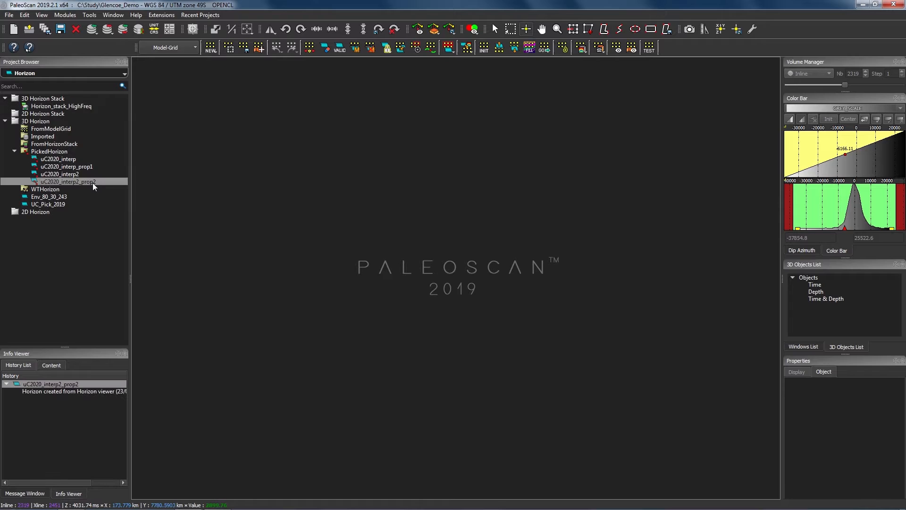
left_click(73, 129)
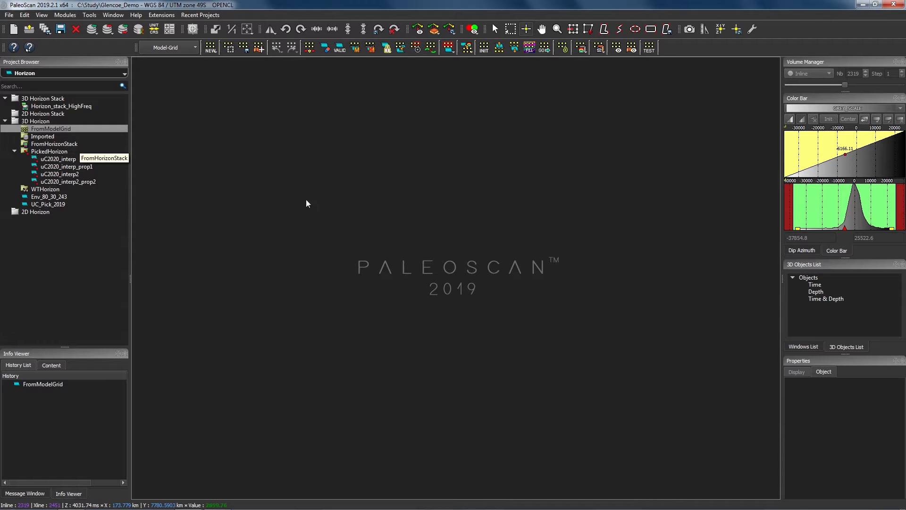
left_click(471, 50)
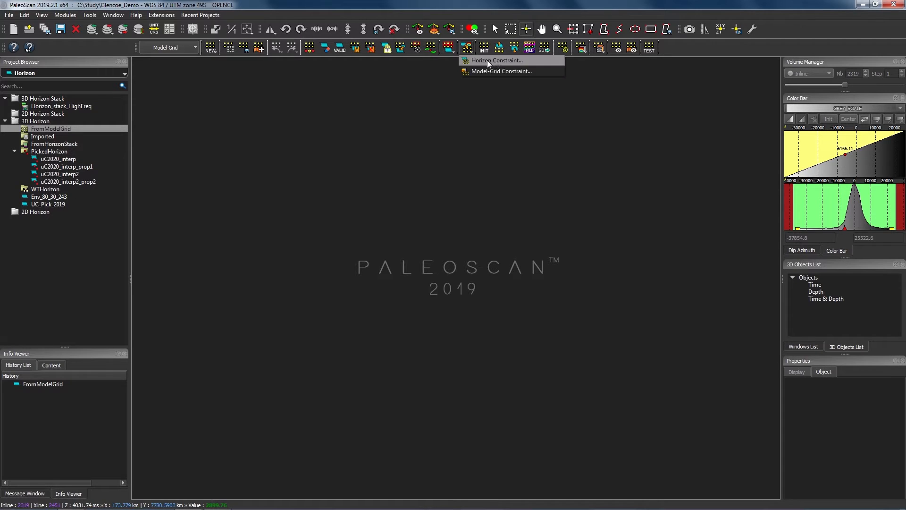
left_click(546, 59)
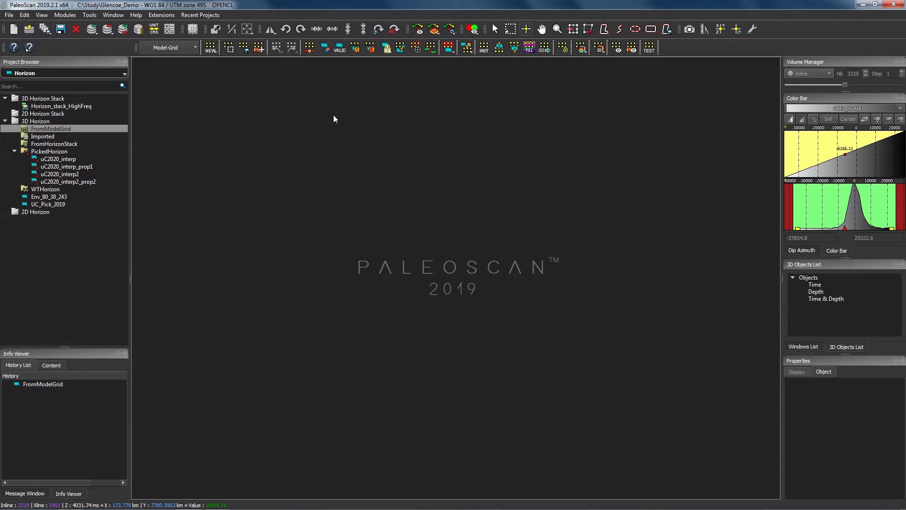
left_click(84, 72)
left_click(78, 113)
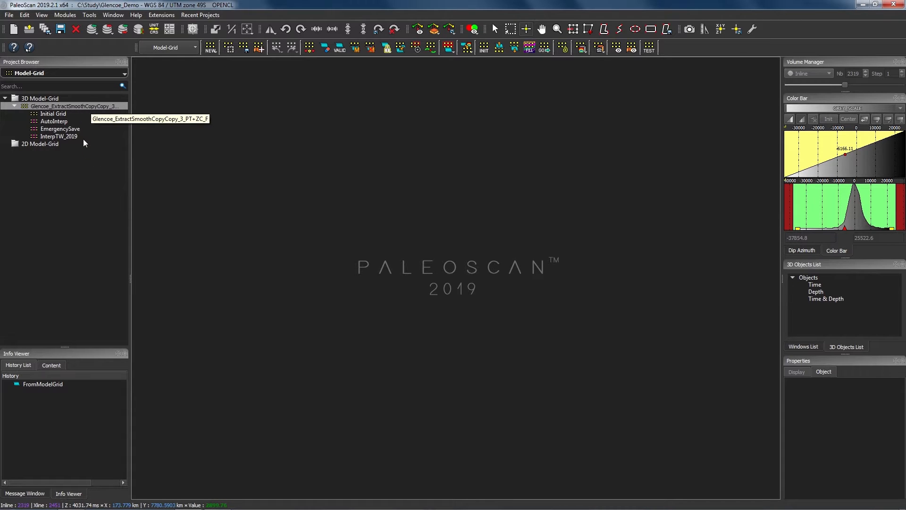
left_click(72, 75)
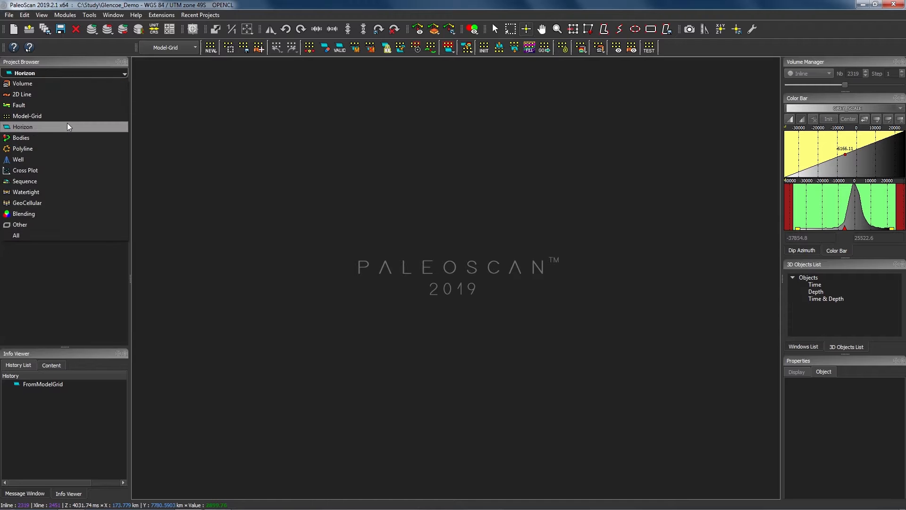
left_click(67, 122)
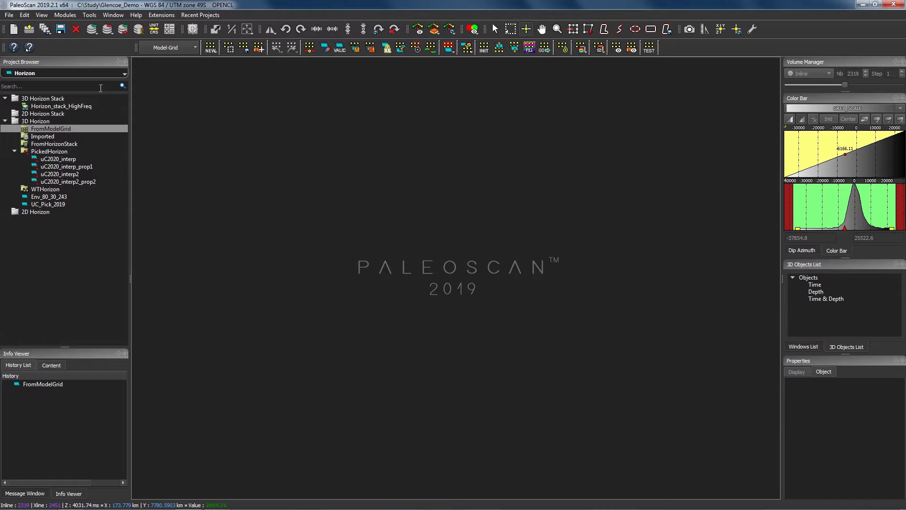
Open the Initial Grid of the Glencoe_ExtractSmoothCopyCopy 3D model-grid and acknowledge the loading message
left_click(90, 72)
left_click(86, 115)
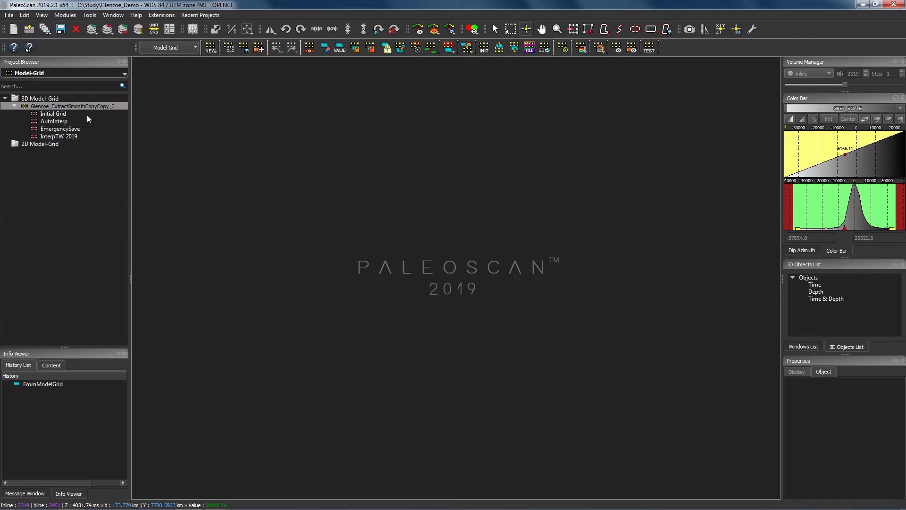
left_click(89, 114)
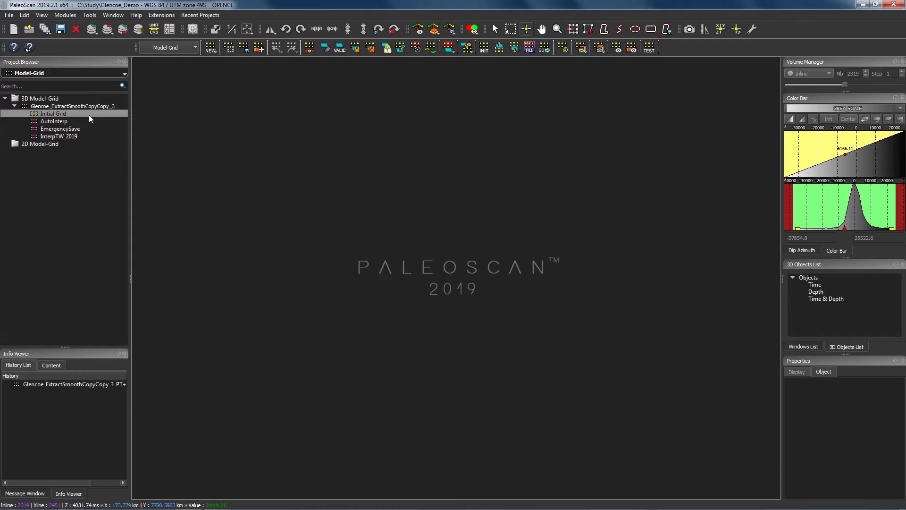
double_click(89, 114)
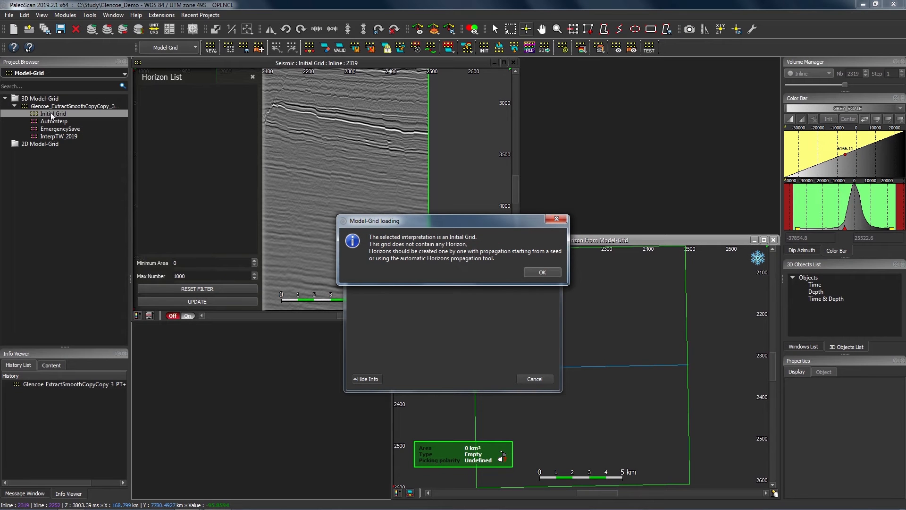
left_click_drag(448, 223, 444, 204)
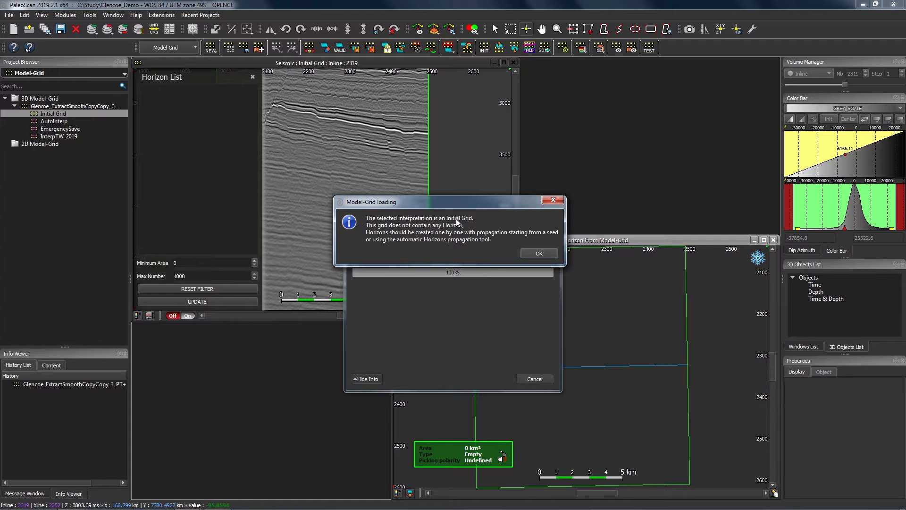
left_click(542, 255)
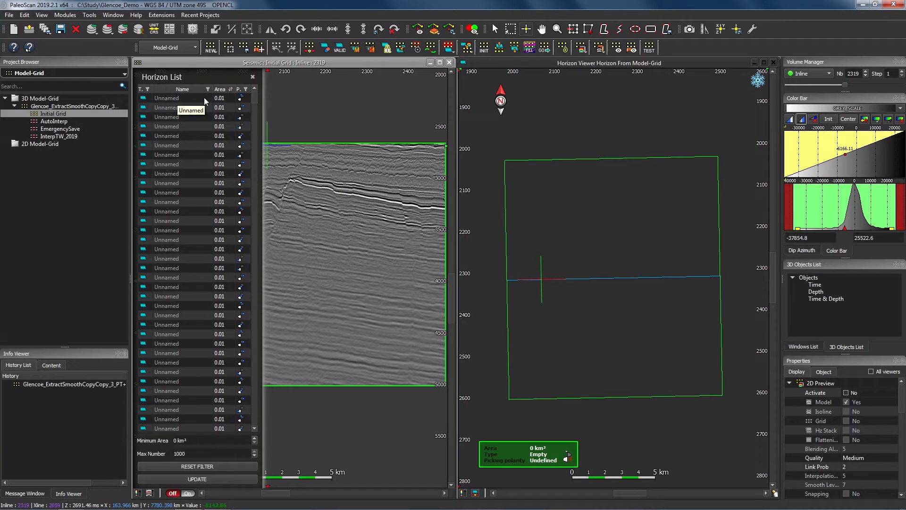
Examine a single model-grid patch near the strong reflector on inline 2319 in the seismic and horizon viewers
scroll(317, 294, "up", 5)
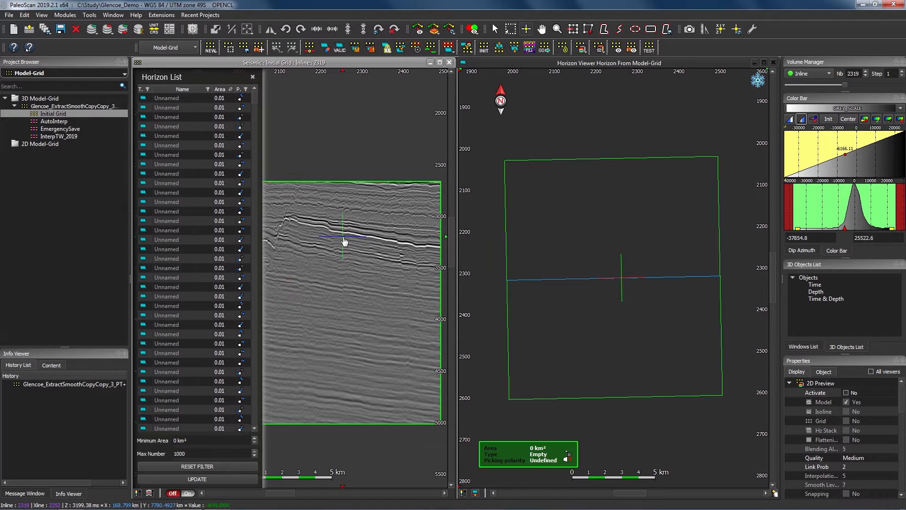
scroll(316, 294, "up", 4)
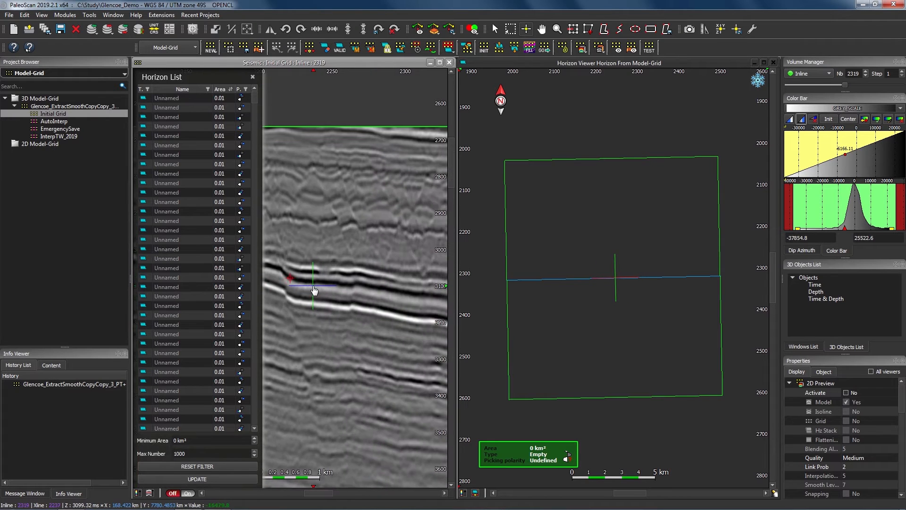
left_click(330, 301)
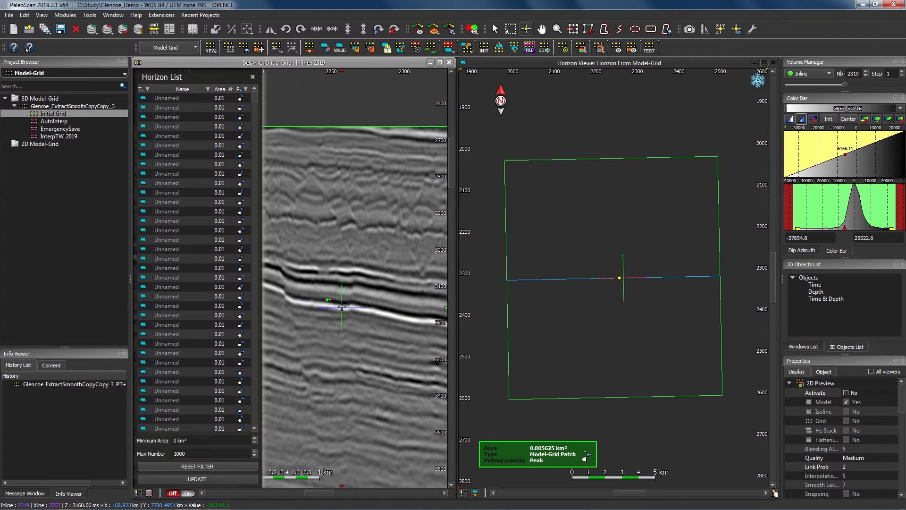
scroll(627, 259, "up", 6)
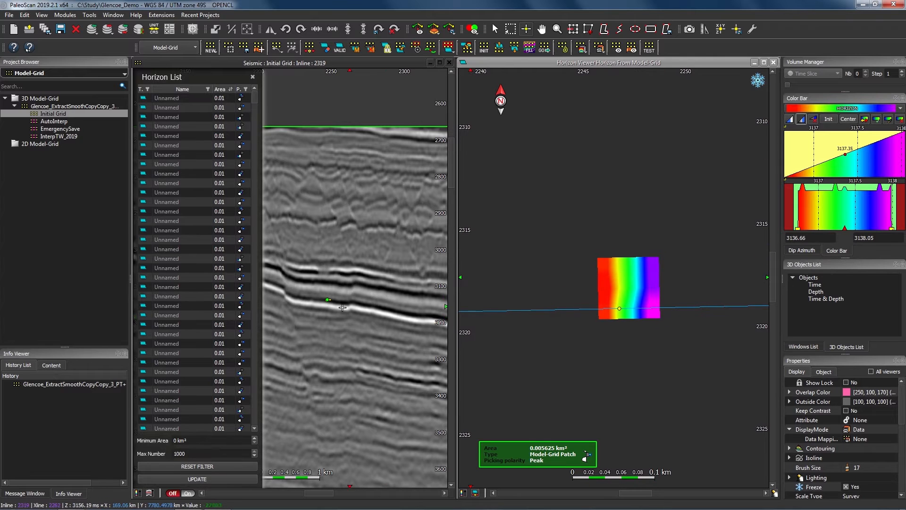
scroll(302, 278, "up", 4)
left_click_drag(303, 275, 311, 220)
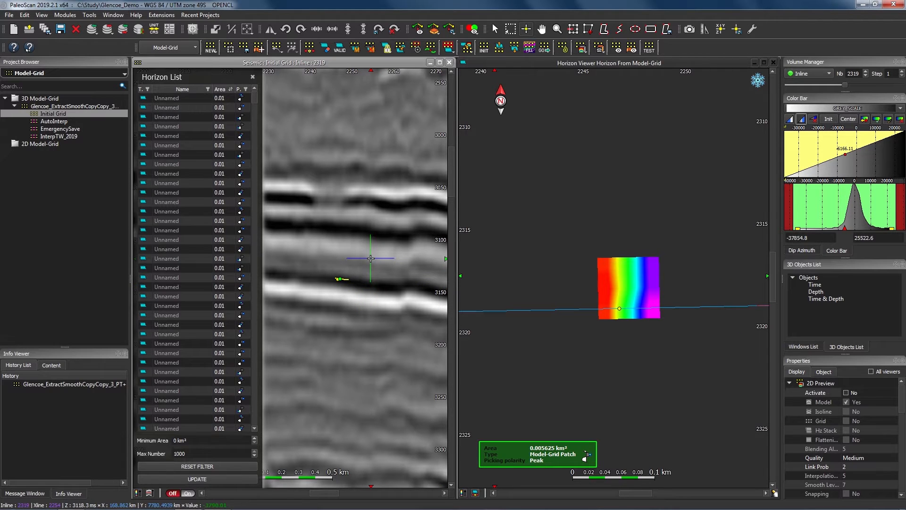
left_click(467, 49)
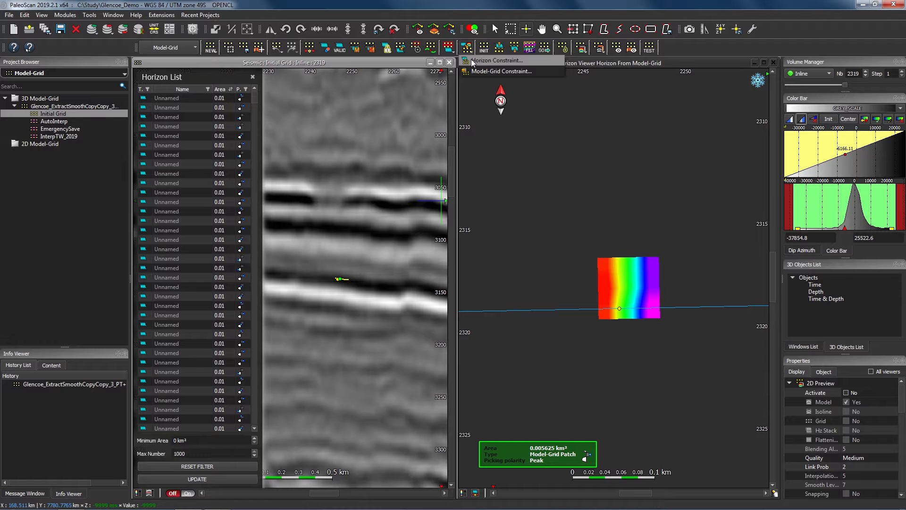
left_click(341, 277)
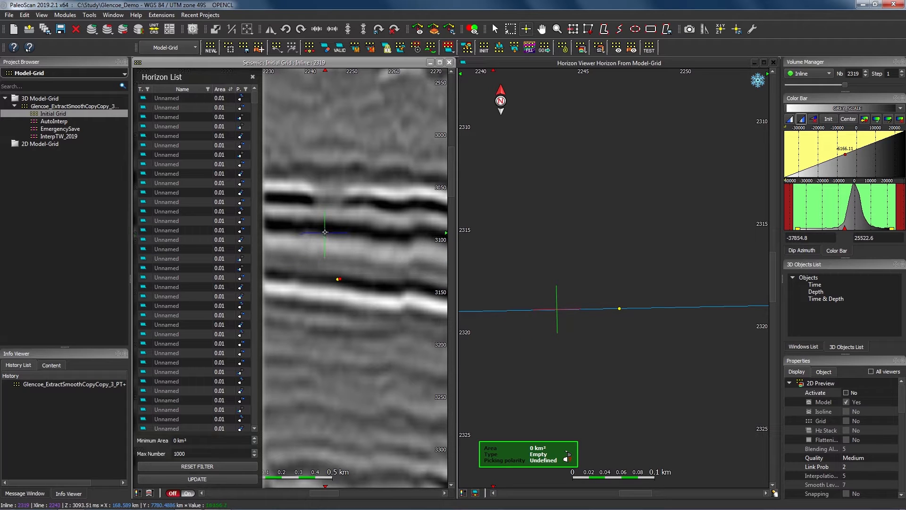
Load the AutoInterp interpretation and display its largest horizon in the seismic and horizon viewers
left_click(69, 122)
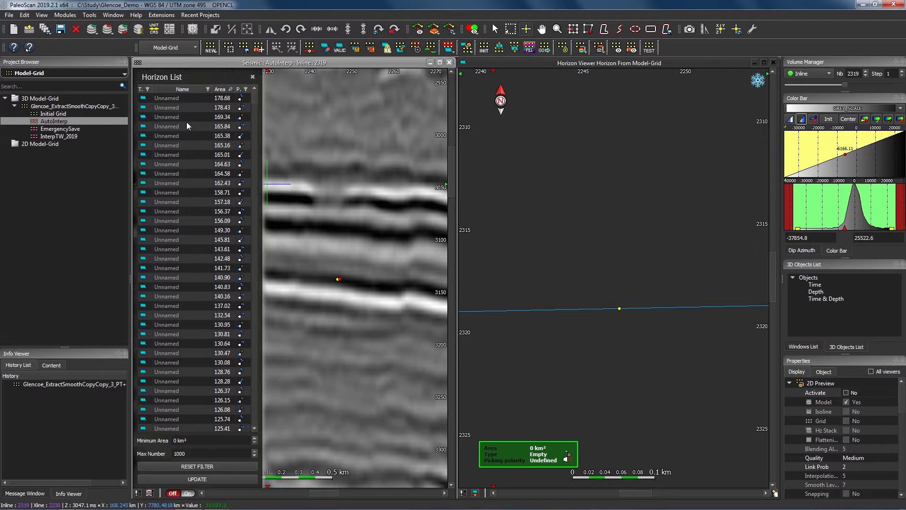
left_click(208, 101)
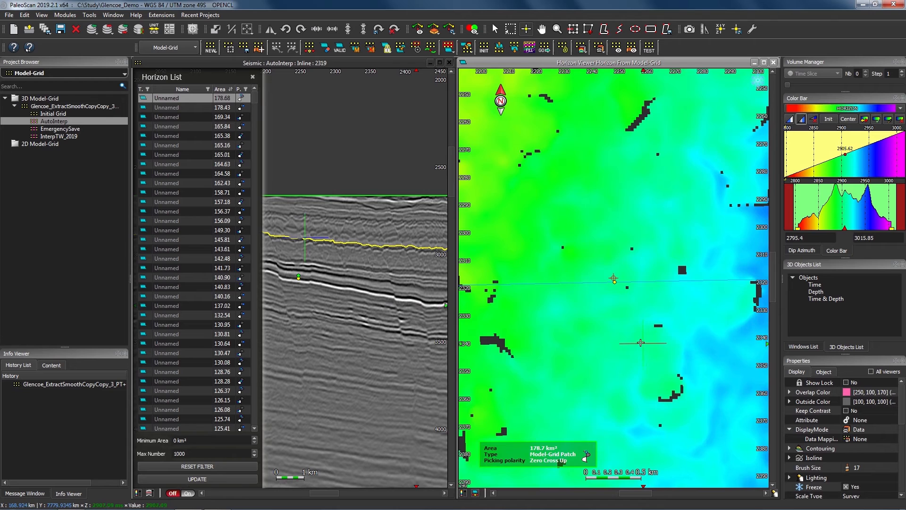
left_click_drag(600, 313, 601, 317)
left_click_drag(409, 308, 395, 284)
scroll(404, 303, "down", 3)
Review the AutoInterp horizons one by one in descending area, down to the 137.02 km² horizon
key("Down")
key("Down")
key("Down")
key("Down")
key("Down")
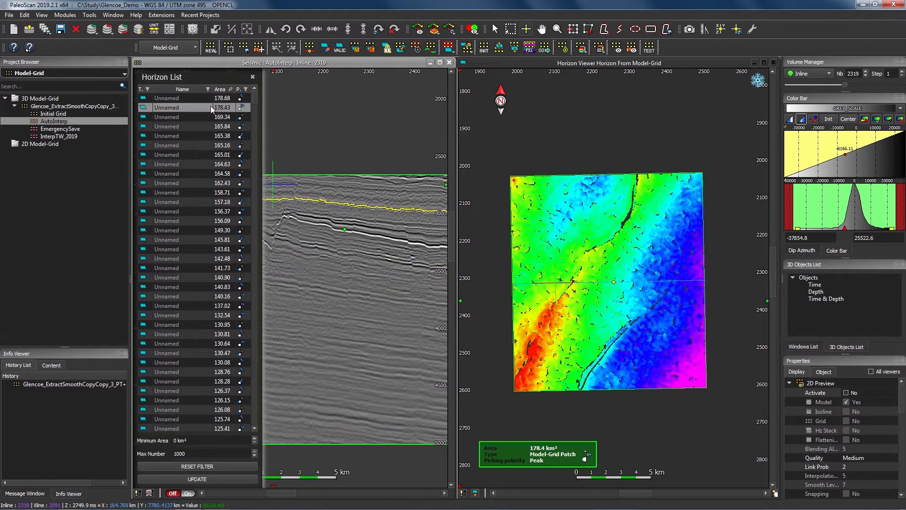
key("Down")
key("Down")
key("Down")
key("Down")
key("Down")
key("Down")
key("Down")
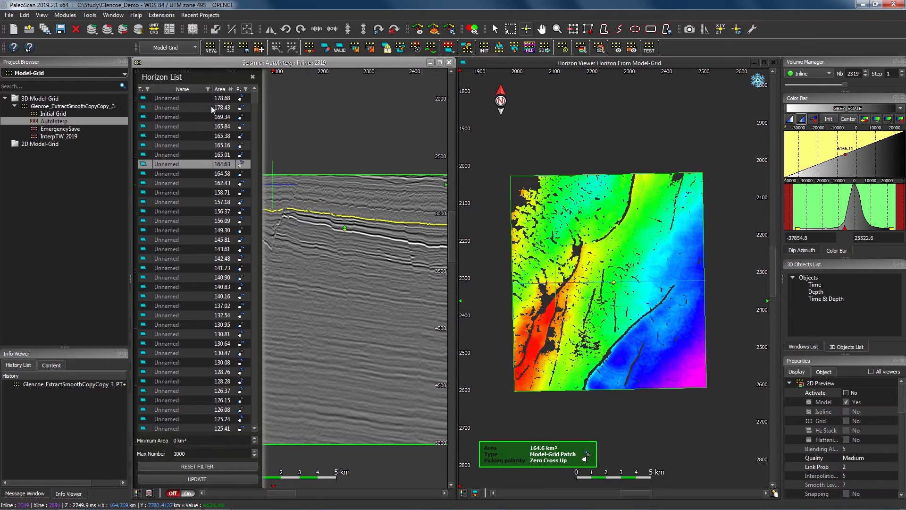
key("Down")
key("Down")
key("Down")
key("Down")
key("Down")
key("Down")
key("Down")
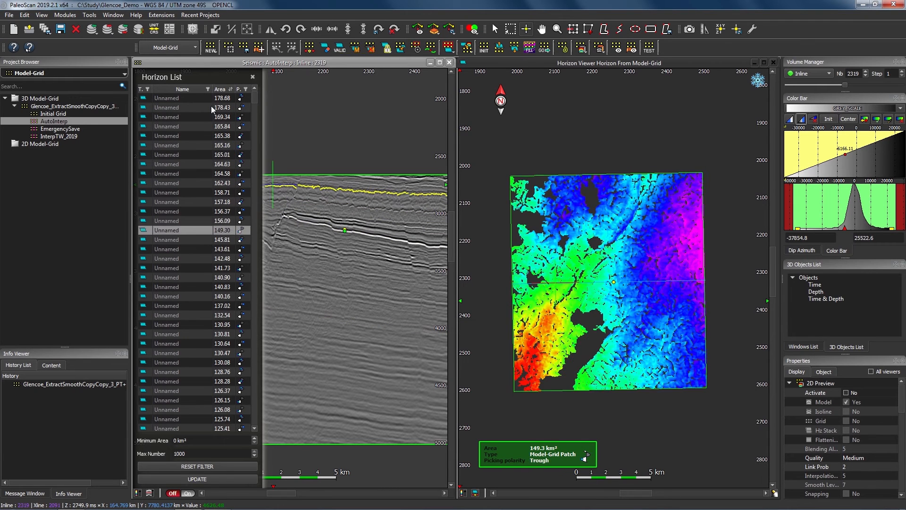
key("Down")
key("Down")
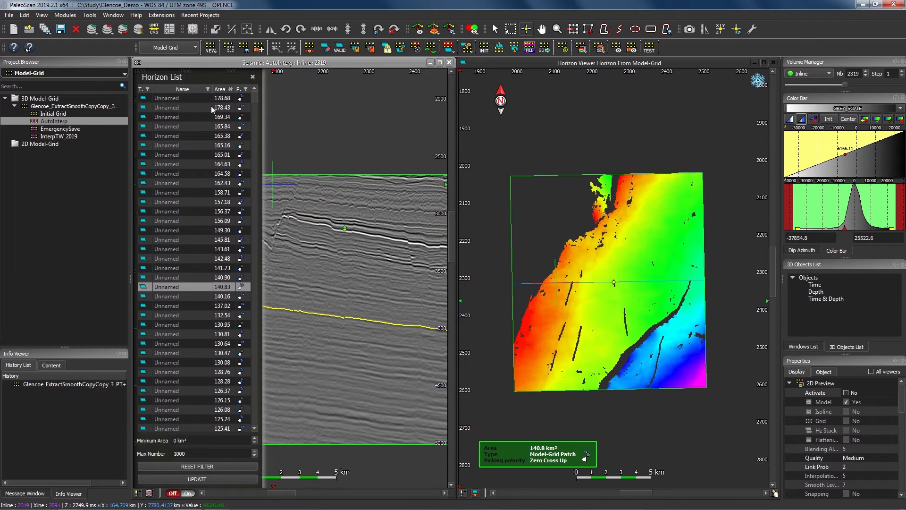
key("Down")
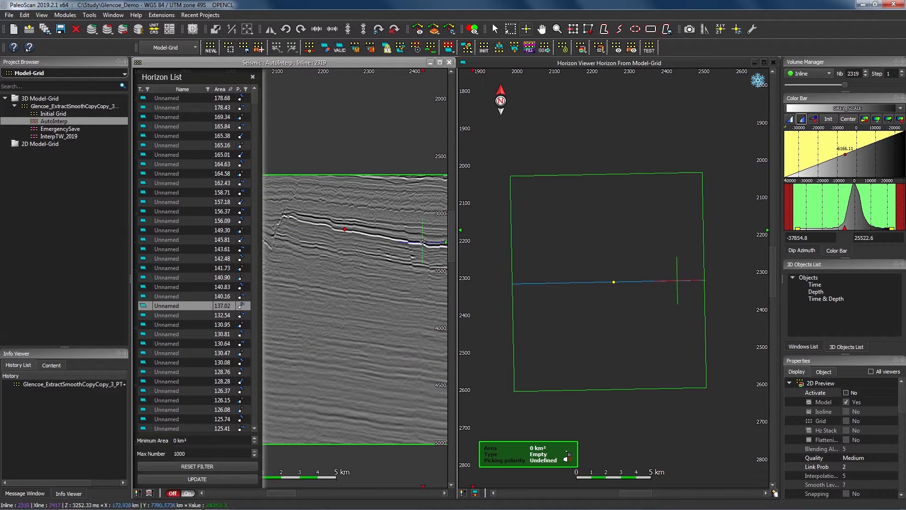
Move the seismic section to inline 2121 and examine the strong reflectors beside the fault
left_click_drag(612, 281, 606, 224)
left_click_drag(350, 296, 367, 304)
scroll(367, 304, "up", 3)
scroll(390, 307, "up", 1)
scroll(380, 290, "up", 1)
left_click(638, 207)
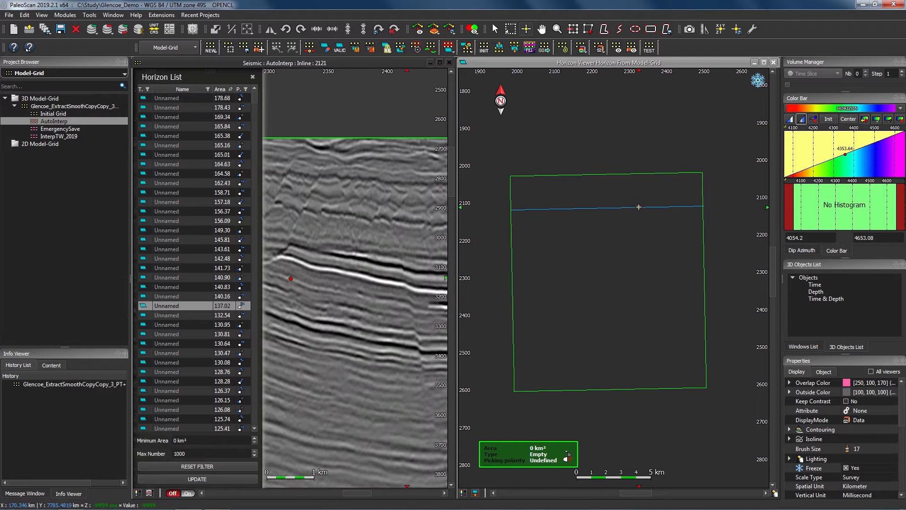
scroll(382, 308, "down", 1)
scroll(382, 312, "down", 1)
left_click_drag(338, 285, 343, 302)
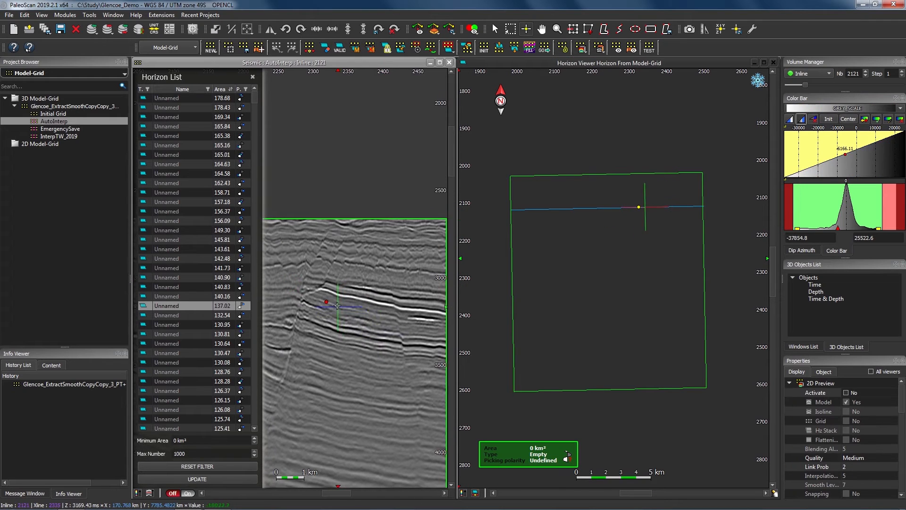
scroll(340, 302, "up", 1)
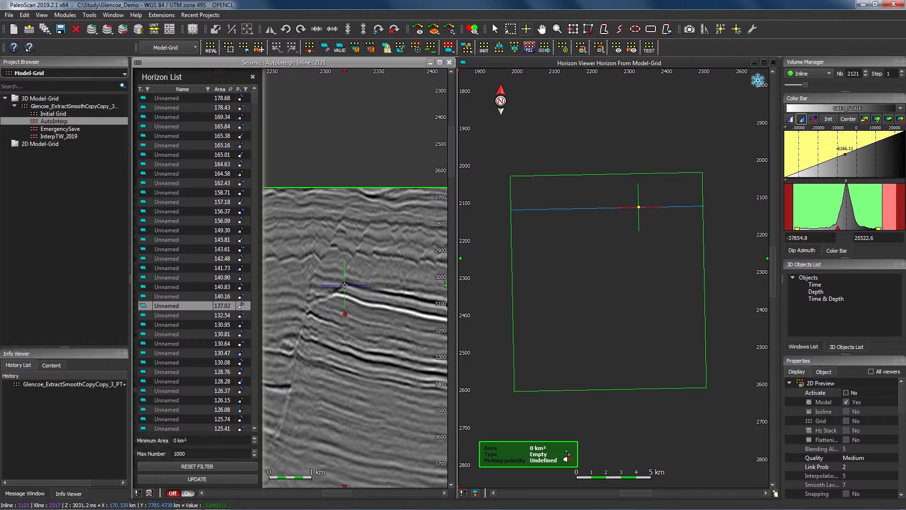
left_click_drag(377, 306, 373, 306)
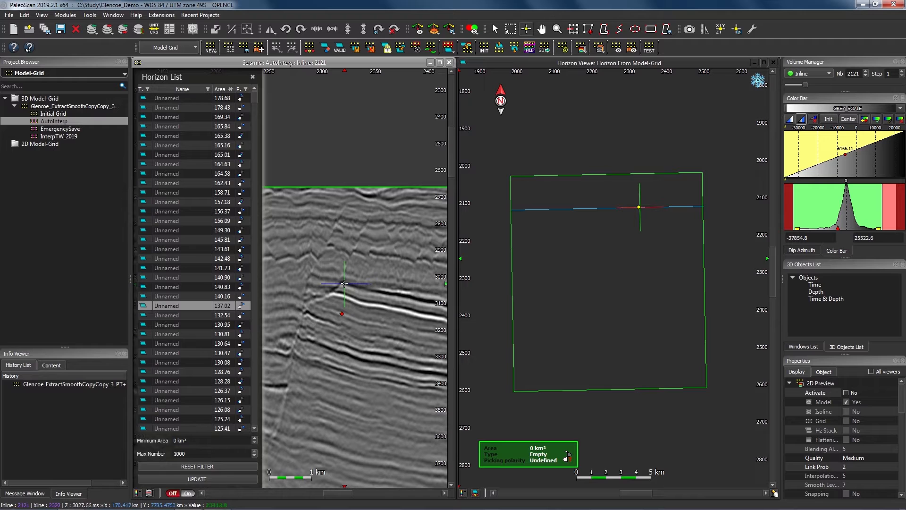
Reload the Initial Grid interpretation of the model-grid and acknowledge the loading message
left_click(93, 114)
double_click(90, 114)
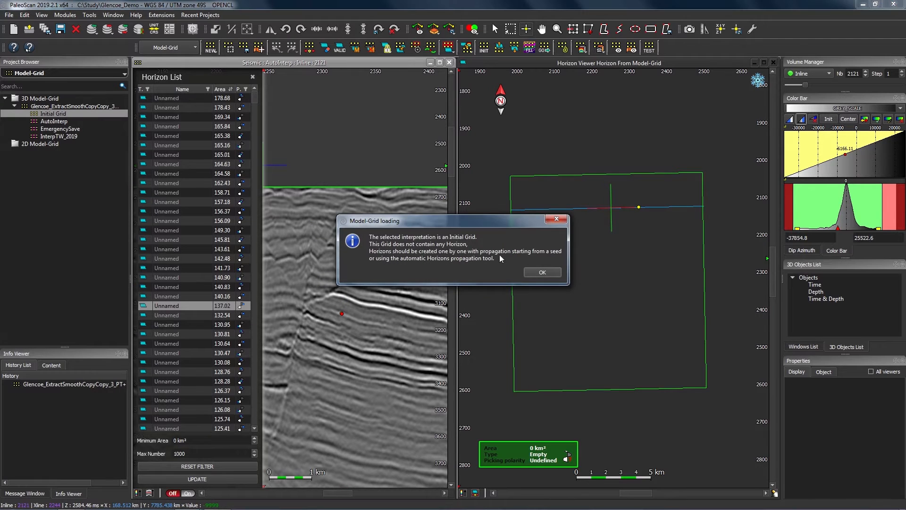
left_click(541, 272)
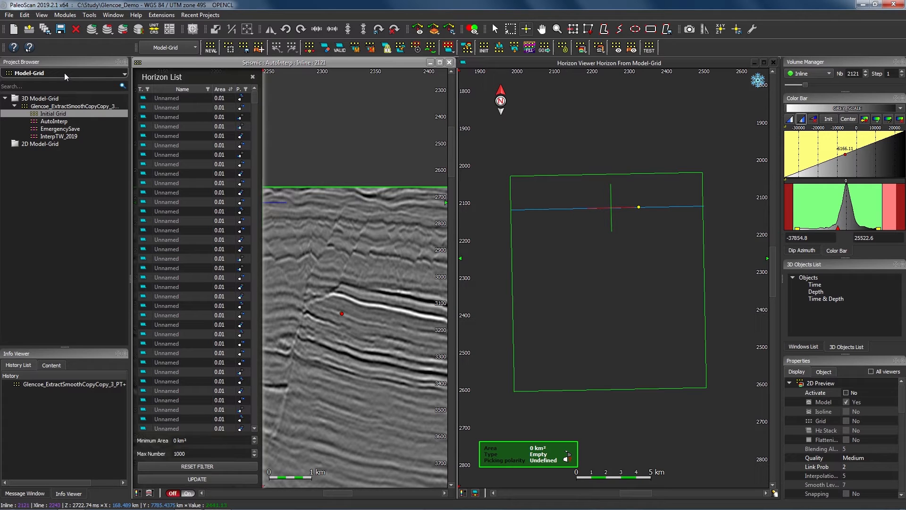
Switch the active module and the project browser from Model-Grid to Horizon
left_click(171, 49)
left_click(180, 113)
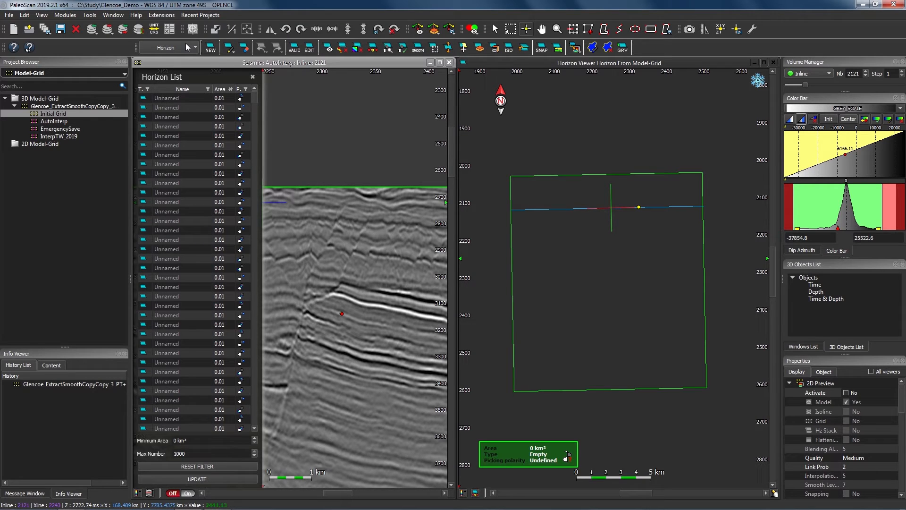
left_click(82, 74)
left_click(61, 125)
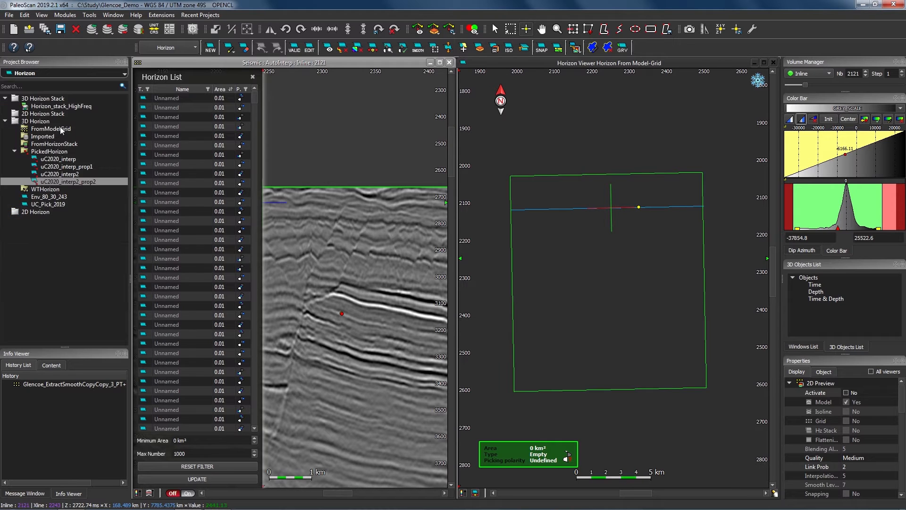
Open the picked 3D horizon uC2020_interp2_prop2 and tile its viewer with the seismic and model-grid horizon viewers
left_click(61, 151)
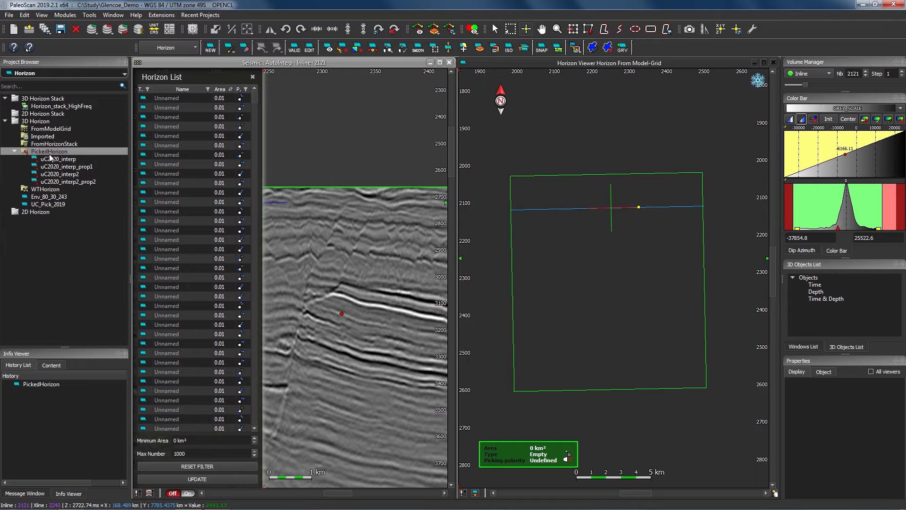
left_click(91, 184)
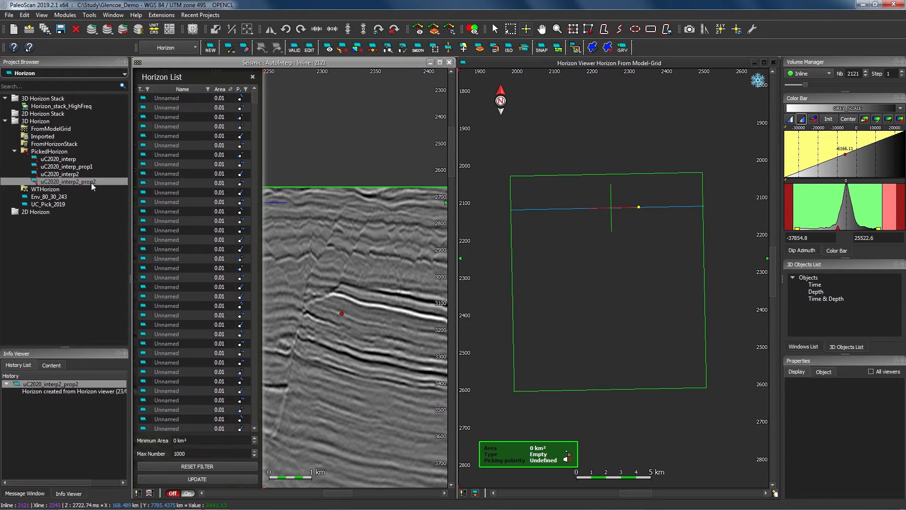
double_click(91, 182)
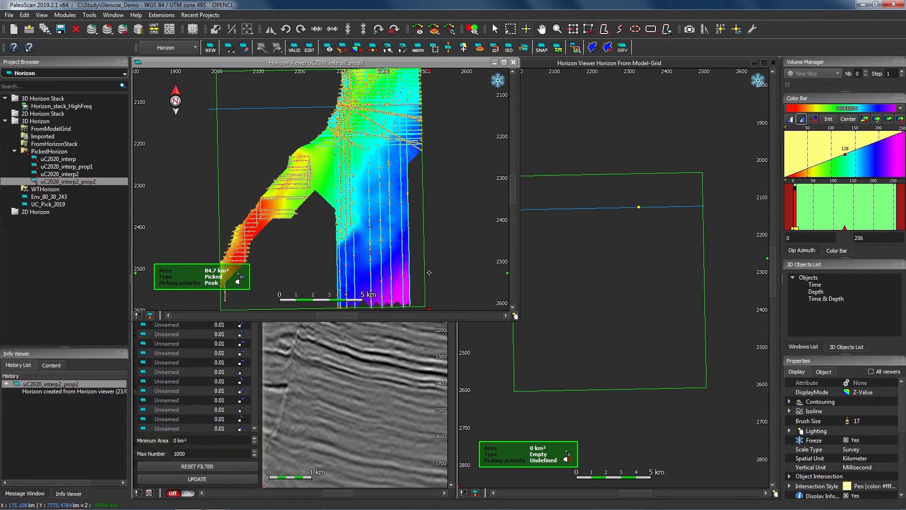
left_click(428, 354)
key("ctrl+t")
left_click(651, 185)
scroll(650, 185, "up", 4)
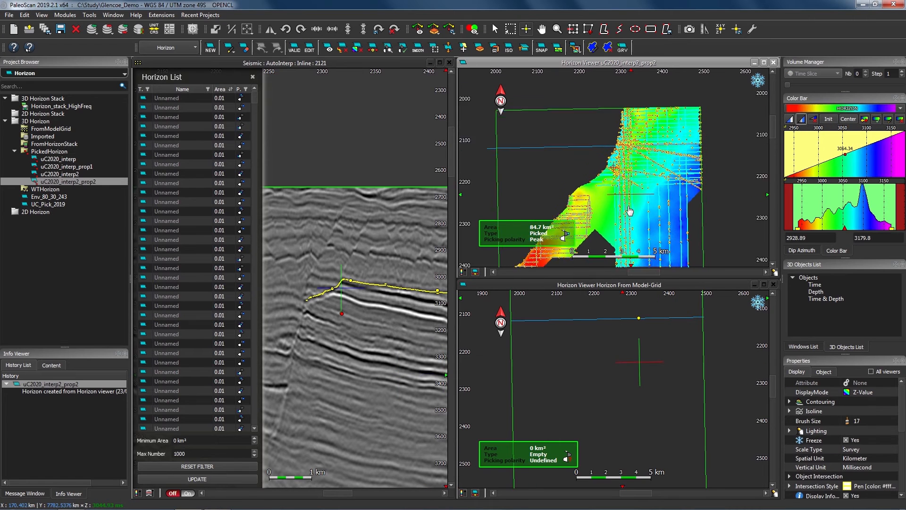
scroll(651, 185, "up", 3)
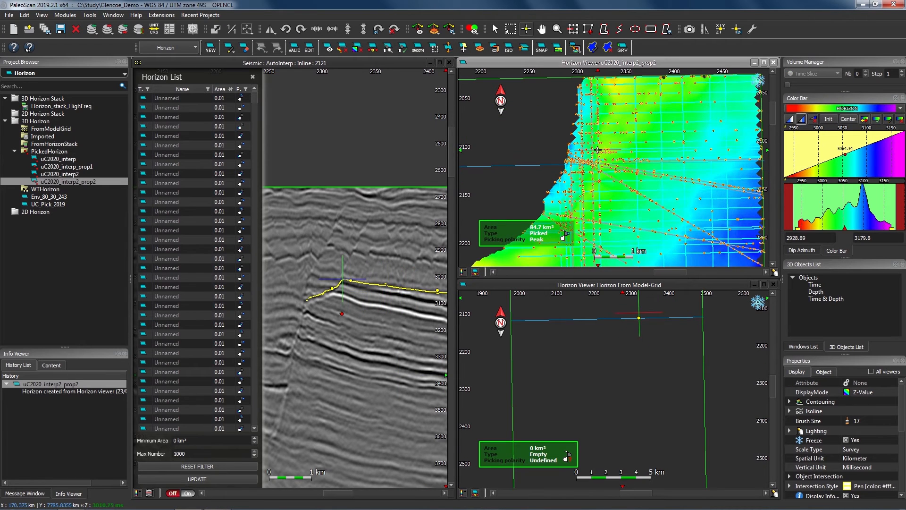
Move the seismic section to inline 2107 and examine the picked horizon along the reflector
left_click(601, 181)
left_click(354, 282)
key("Right")
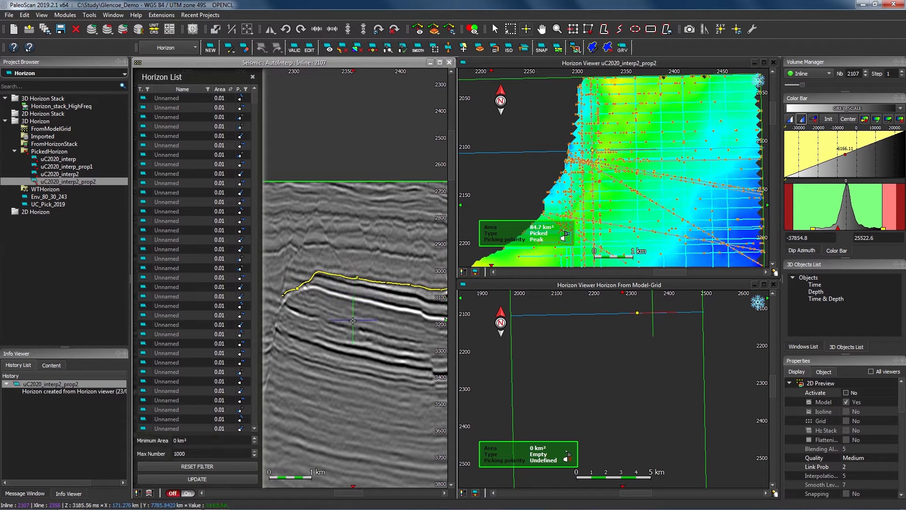
left_click_drag(379, 324, 374, 281)
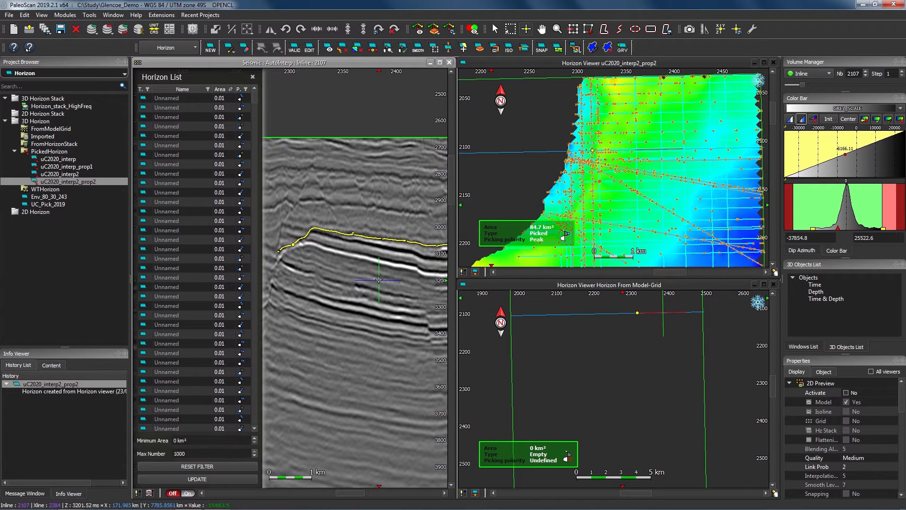
Start a horizon constraint in the Model-Grid module and add uC2020_interp2_prop2 as the constraining horizon
left_click(187, 54)
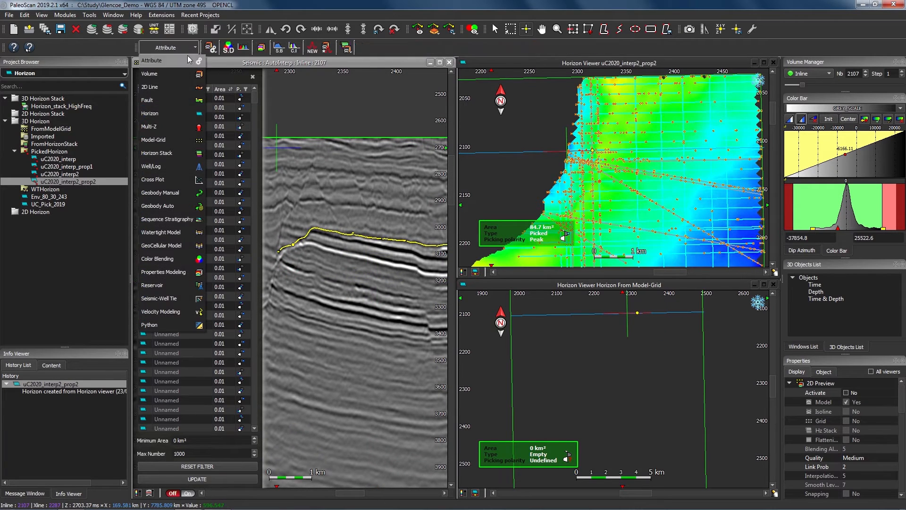
left_click(183, 142)
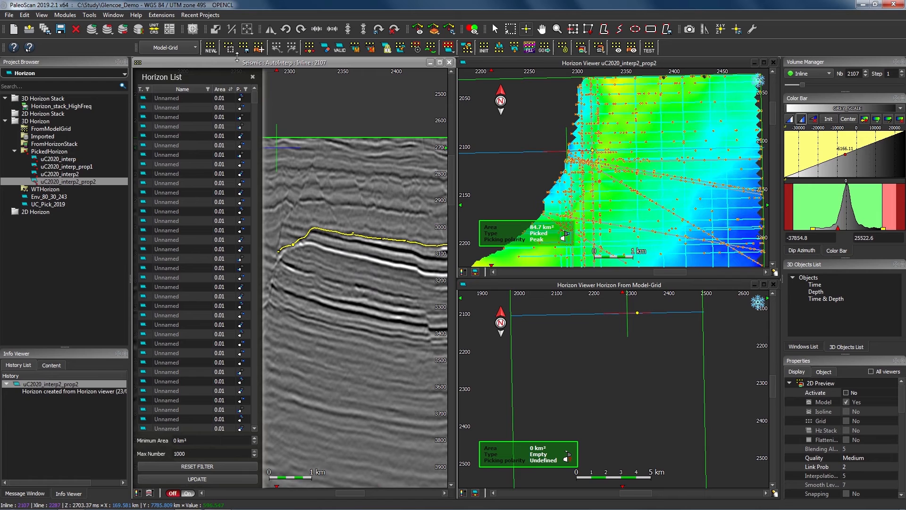
left_click(470, 51)
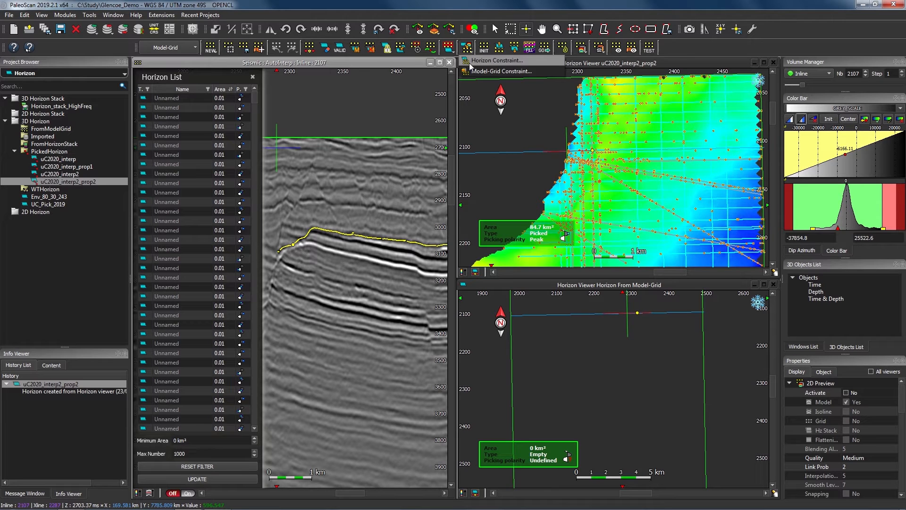
left_click(469, 63)
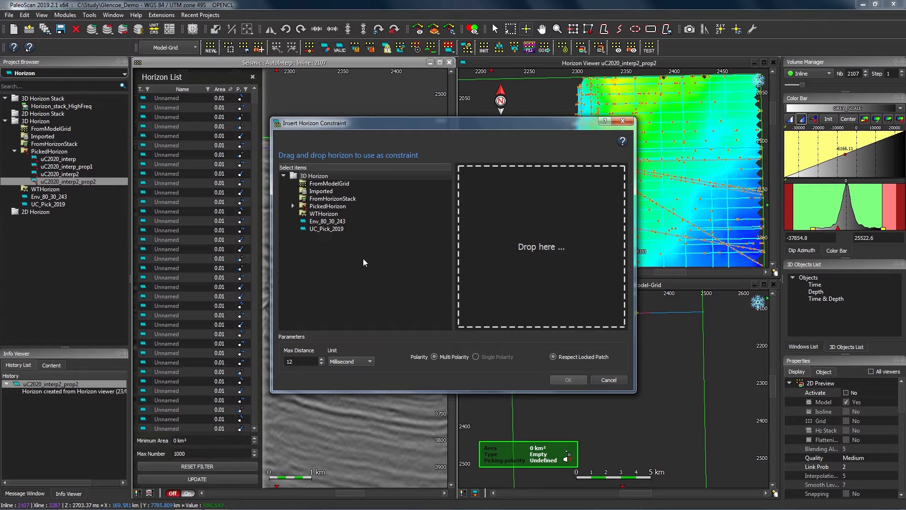
left_click(293, 206)
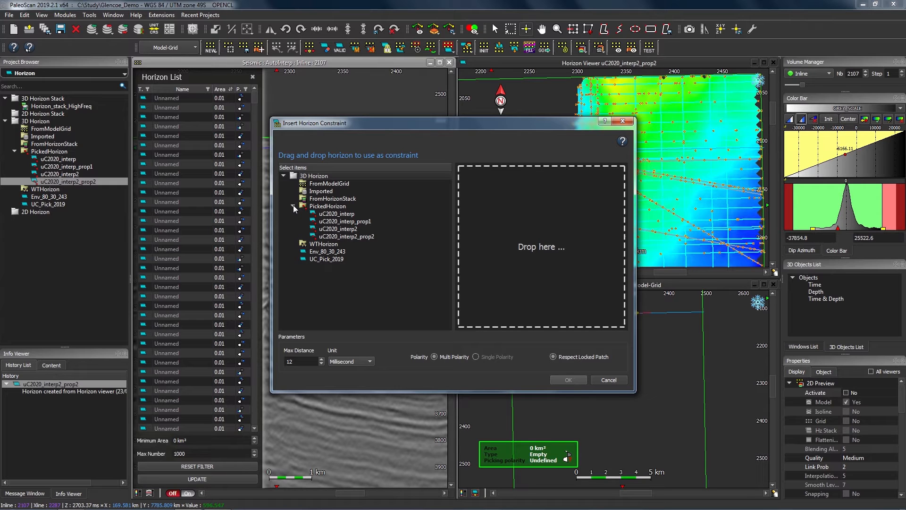
left_click_drag(352, 237, 539, 226)
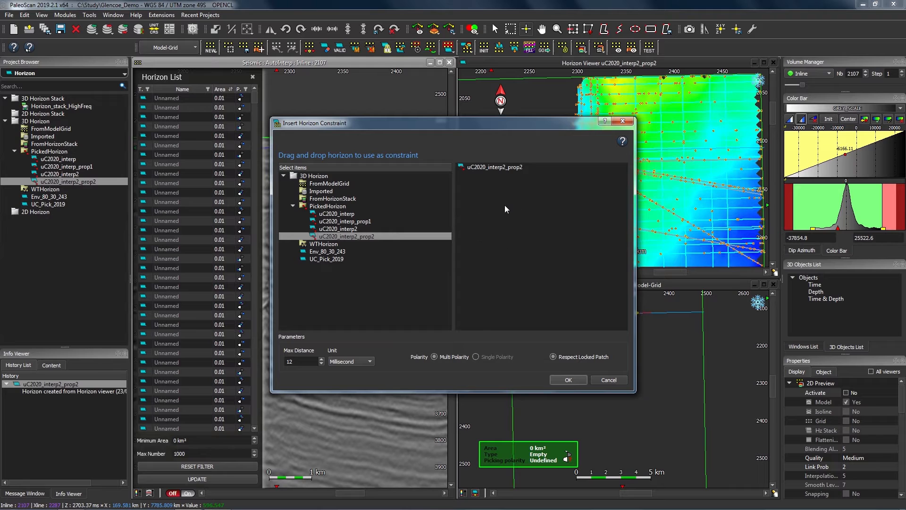
Review the constraint's max distance setting against the picked horizon on the seismic section
double_click(302, 362)
left_click_drag(407, 126, 537, 134)
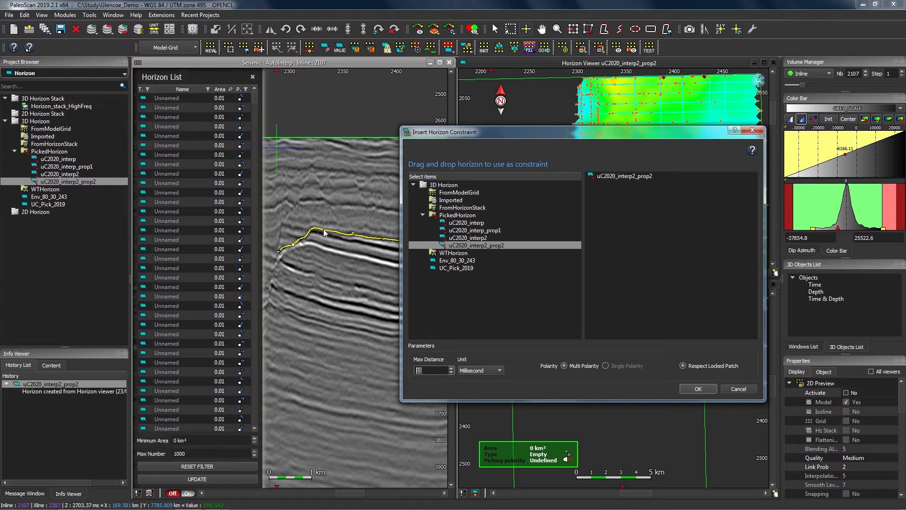
left_click(437, 373)
left_click_drag(443, 371, 391, 373)
left_click(299, 248)
Try Single Polarity for the horizon constraint, compare it with the picked horizon, and return to Multi Polarity
left_click(556, 368)
left_click(622, 367)
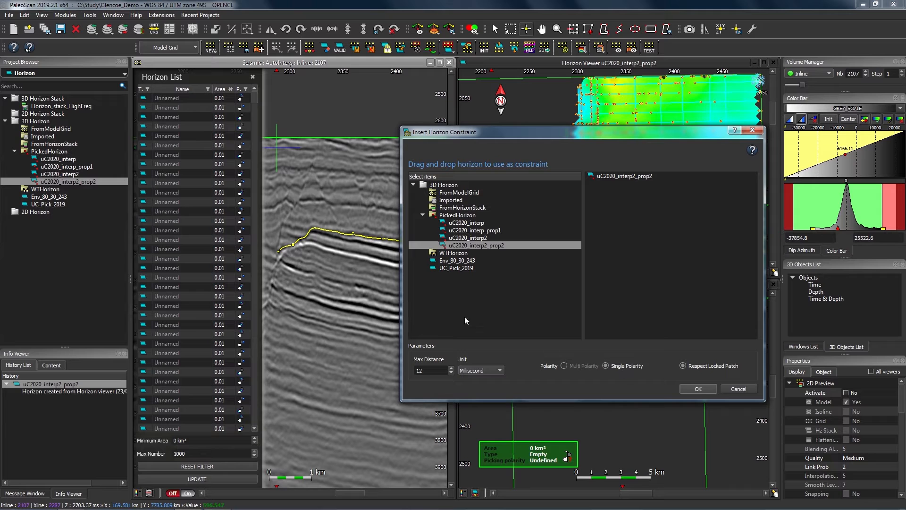
left_click_drag(625, 135, 390, 194)
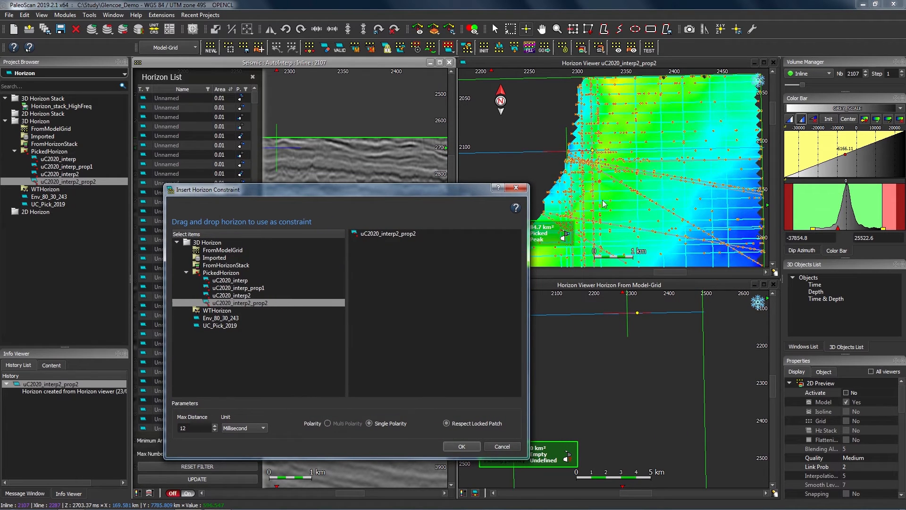
left_click_drag(418, 193, 642, 165)
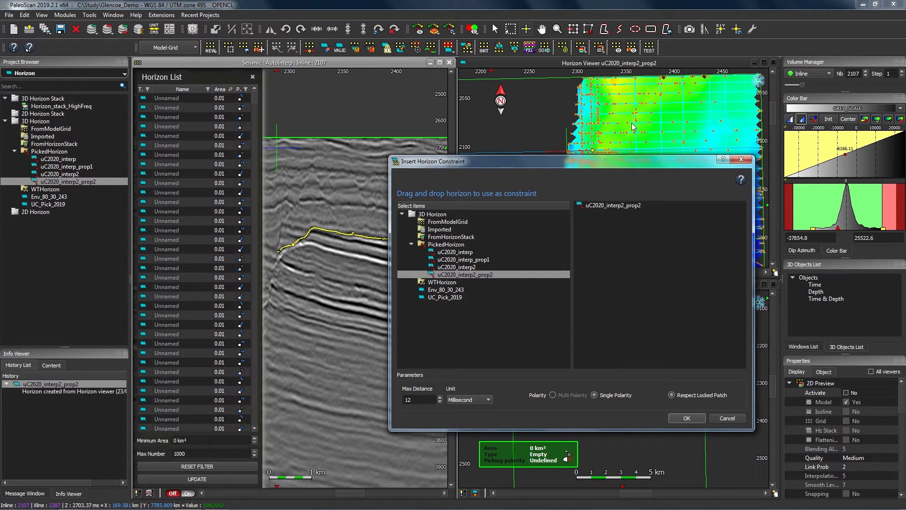
left_click(581, 398)
left_click_drag(637, 166, 582, 133)
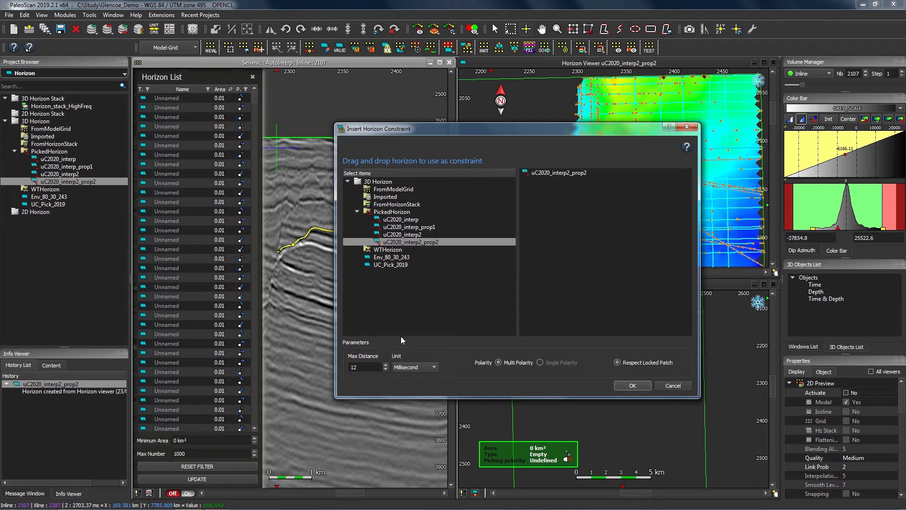
left_click_drag(417, 129, 392, 128)
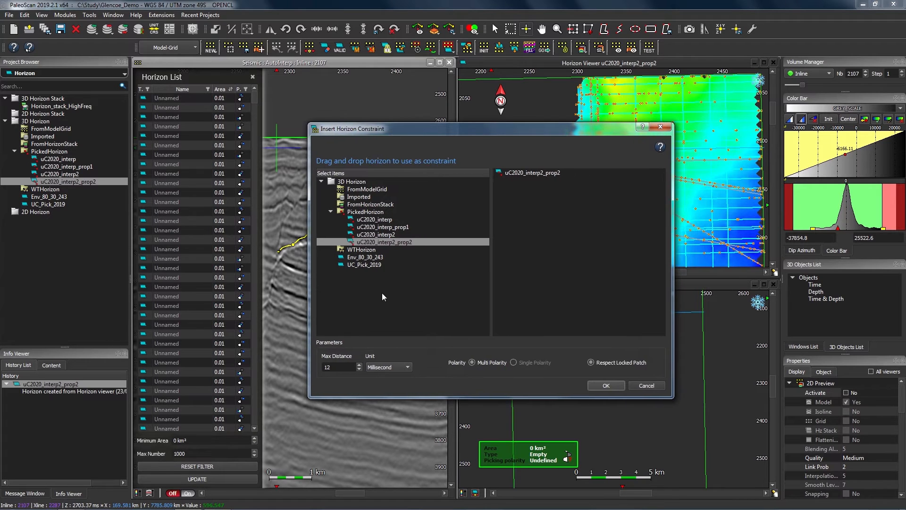
Set the constraint's max distance to 3 milliseconds and insert the Multi Polarity horizon constraint into the model-grid
double_click(327, 367)
type("3")
scroll(348, 370, "up", 1)
left_click_drag(467, 134, 534, 133)
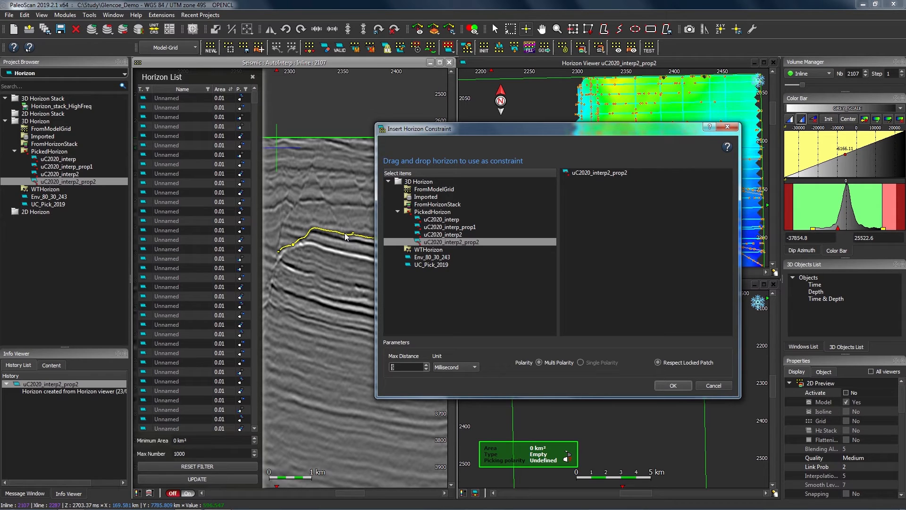
left_click(414, 367)
left_click(674, 386)
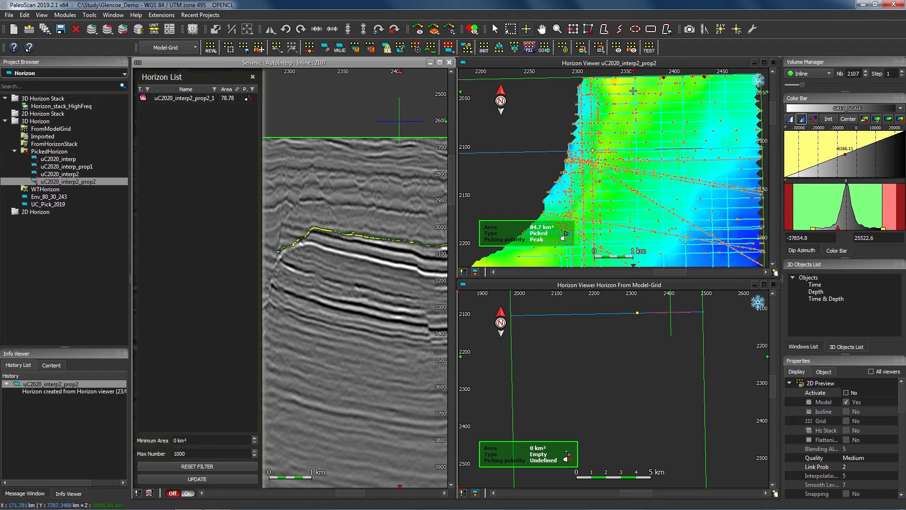
Update the horizon list for the constrained model-grid
left_click(631, 146)
scroll(631, 147, "down", 1)
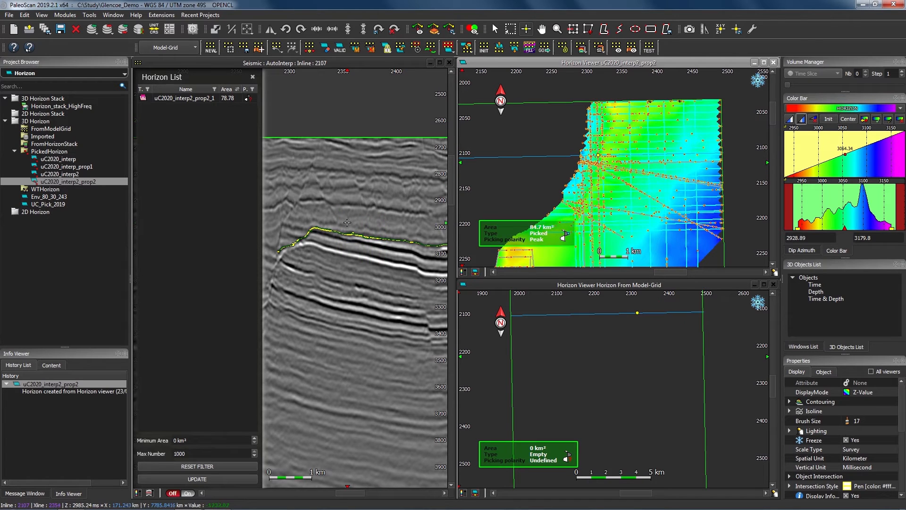
left_click(191, 480)
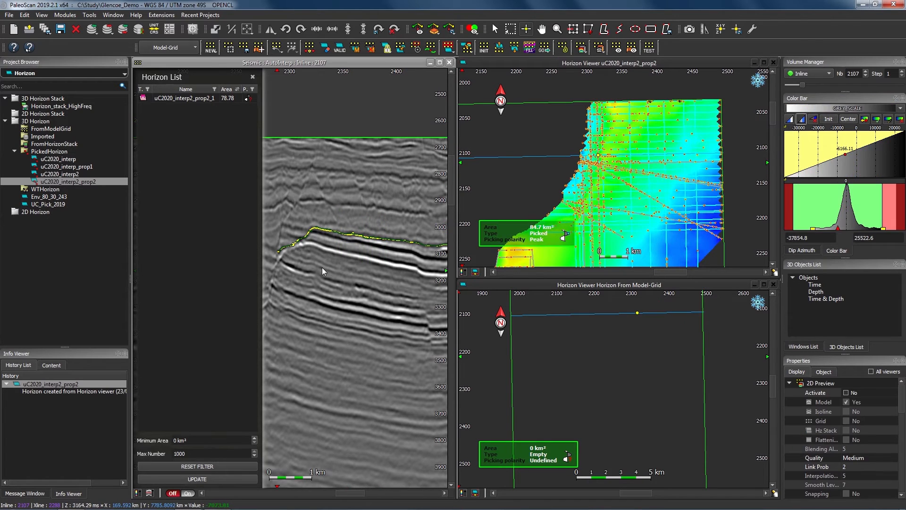
Examine how the inserted horizon constraint follows the reflector beside the fault on inline 2107
scroll(343, 203, "down", 2)
scroll(342, 202, "down", 3)
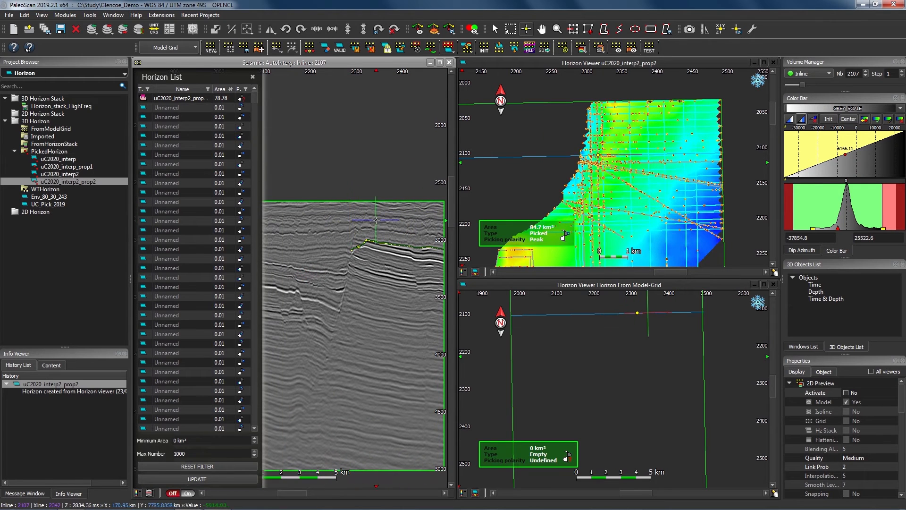
scroll(382, 249, "up", 4)
left_click_drag(381, 249, 334, 260)
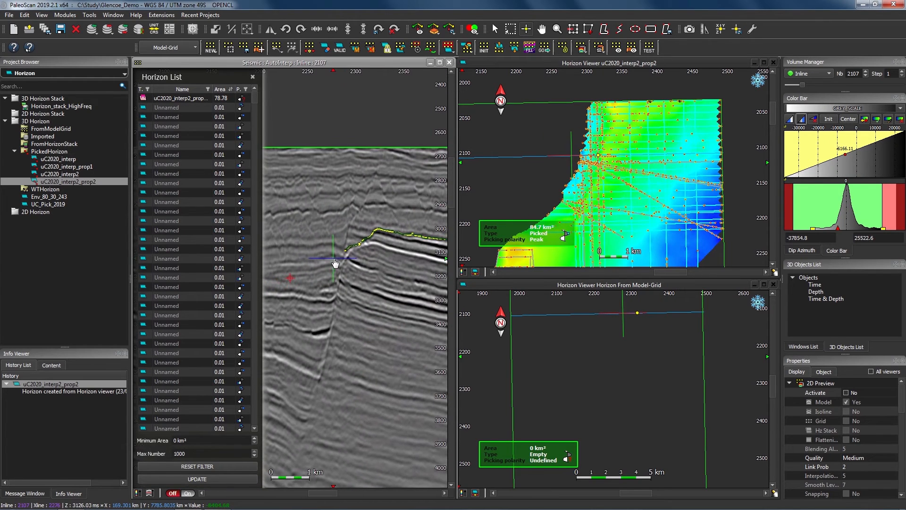
left_click_drag(381, 222, 366, 220)
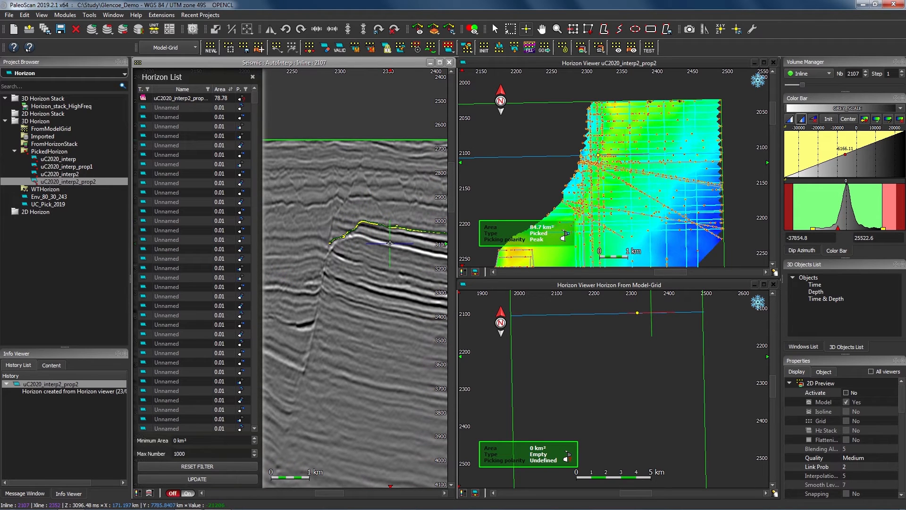
left_click_drag(384, 257, 381, 257)
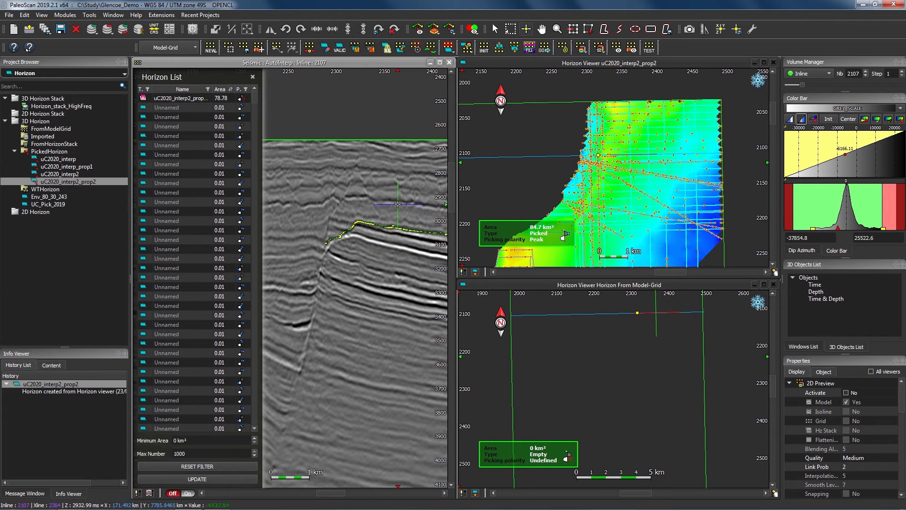
Open the Auto Propagation settings for the constrained model-grid, including the correlation threshold
left_click(565, 49)
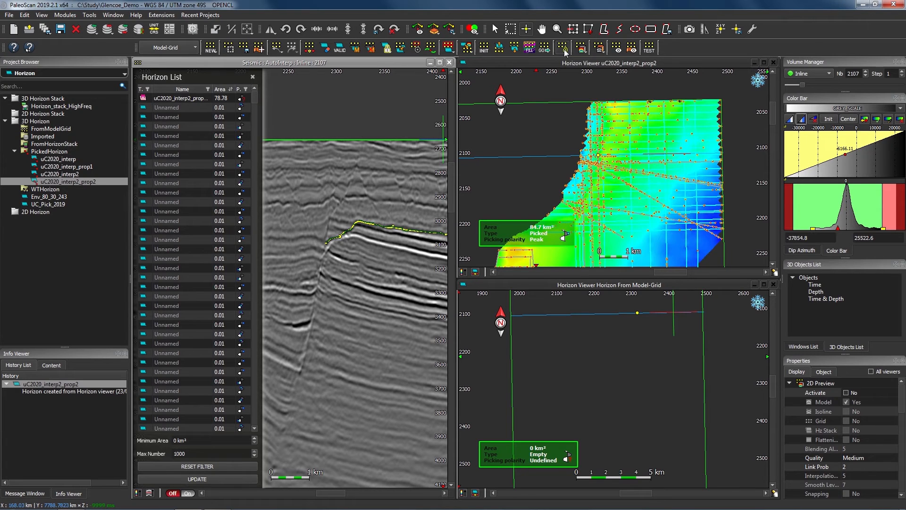
left_click_drag(465, 219, 468, 129)
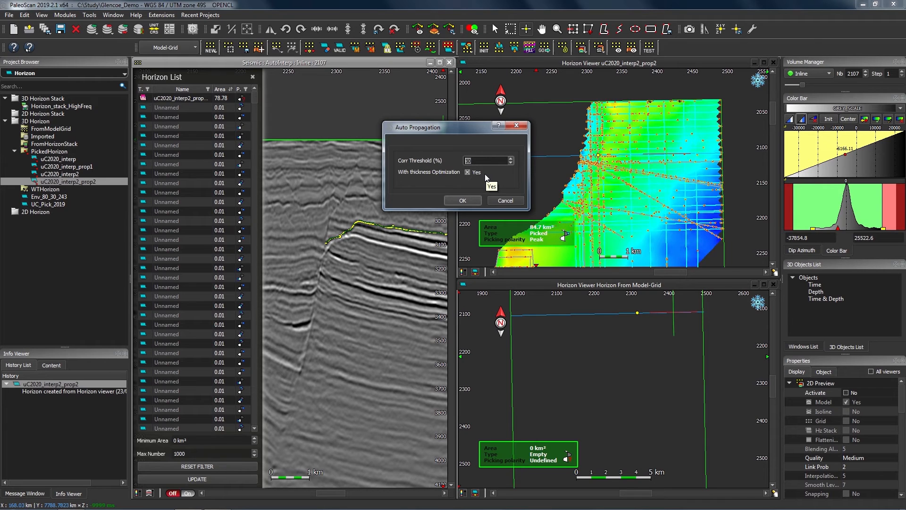
left_click_drag(472, 135, 471, 156)
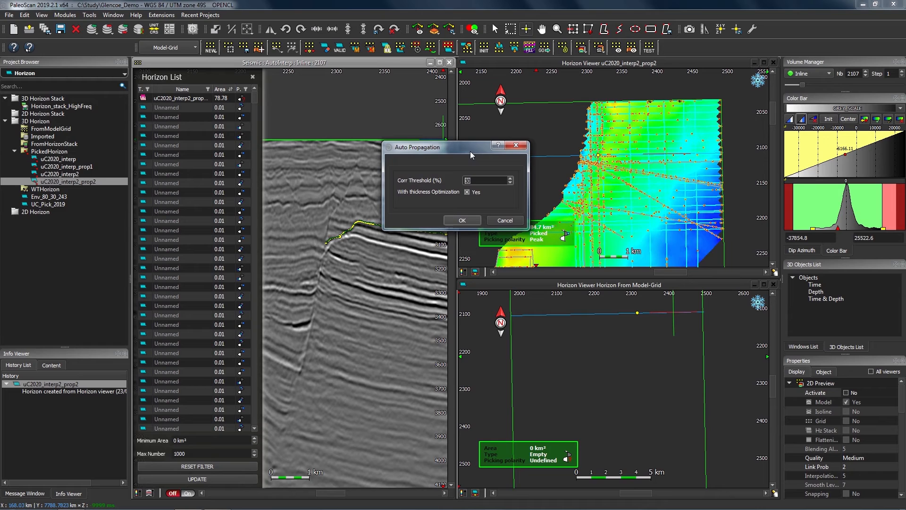
left_click(482, 181)
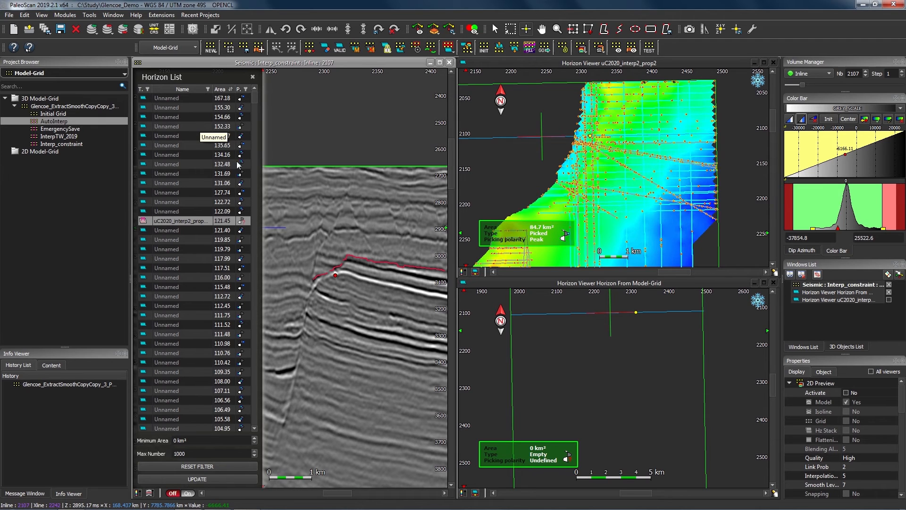
Display the constrained horizon of the Interp_constraint interpretation in the model-grid horizon viewer beside the picked horizon
double_click(166, 222)
left_click(145, 221)
left_click(153, 221)
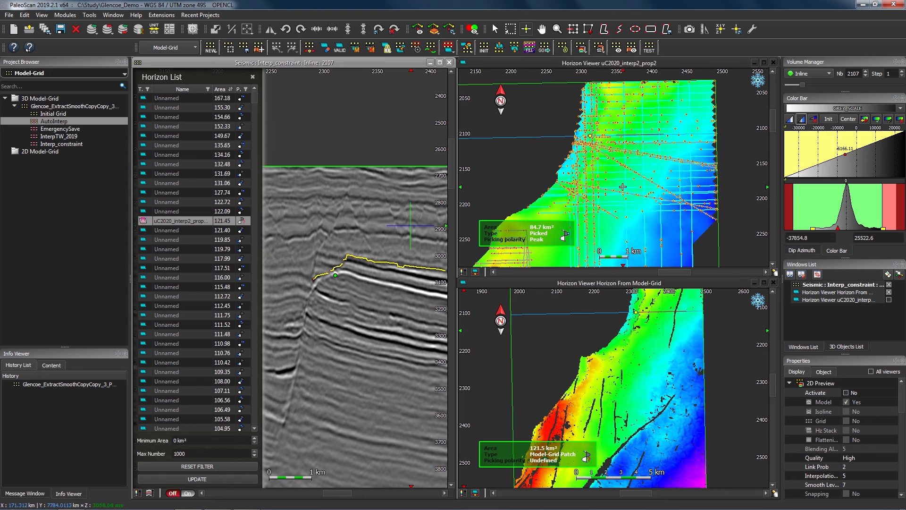
left_click(611, 383)
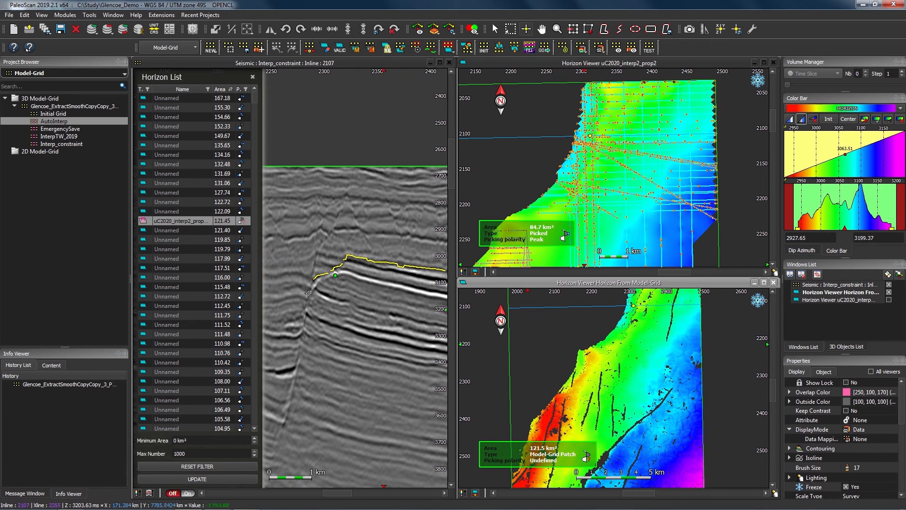
Review several unnamed horizons from the horizon list in the viewer, and redisplay the uC2020_interp2_prop2 horizon
left_click(200, 137)
left_click(207, 161)
left_click(207, 182)
left_click(203, 261)
left_click(202, 288)
left_click(200, 323)
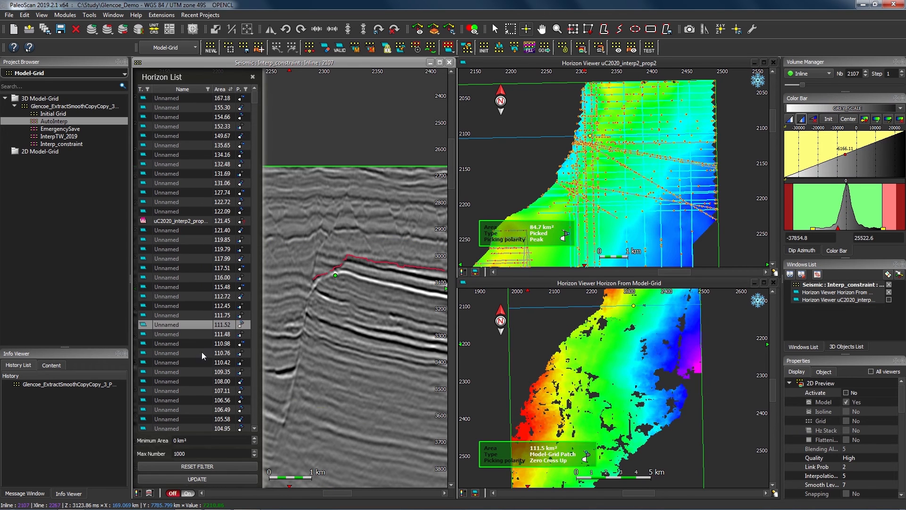
left_click(202, 353)
left_click(207, 399)
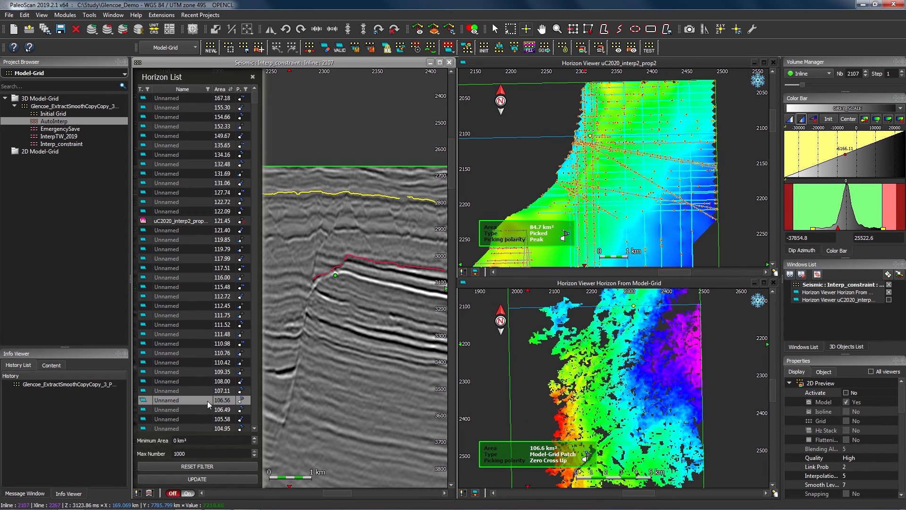
left_click(198, 223)
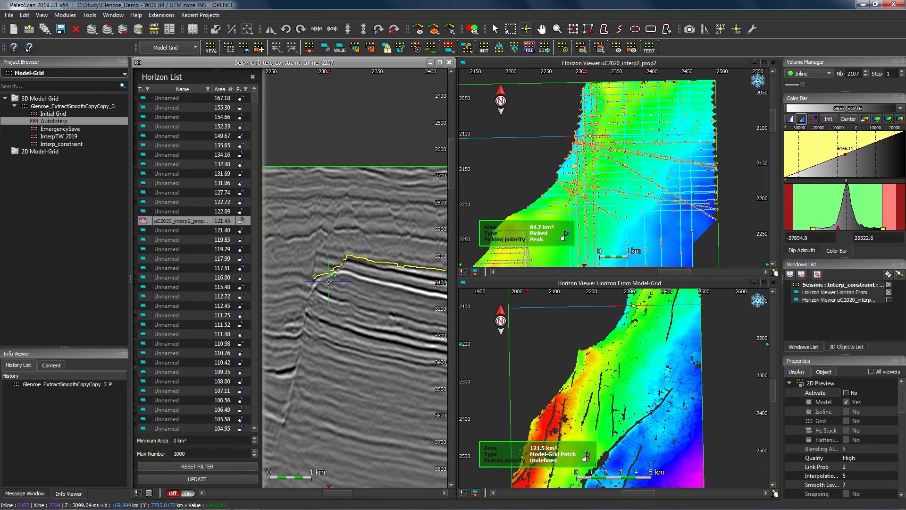
Load the AutoInterp interpretation and activate its 2D preview with the model overlay on inline 2107
left_click(336, 275)
double_click(74, 121)
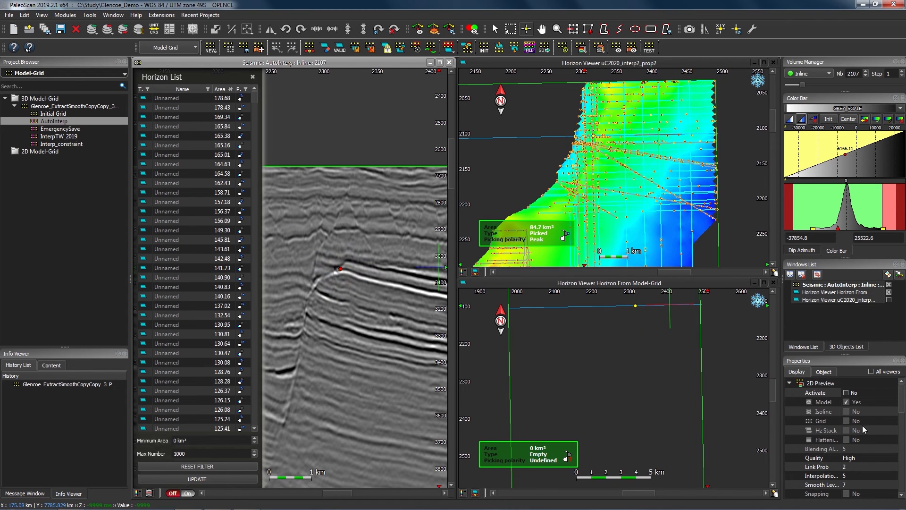
left_click(847, 393)
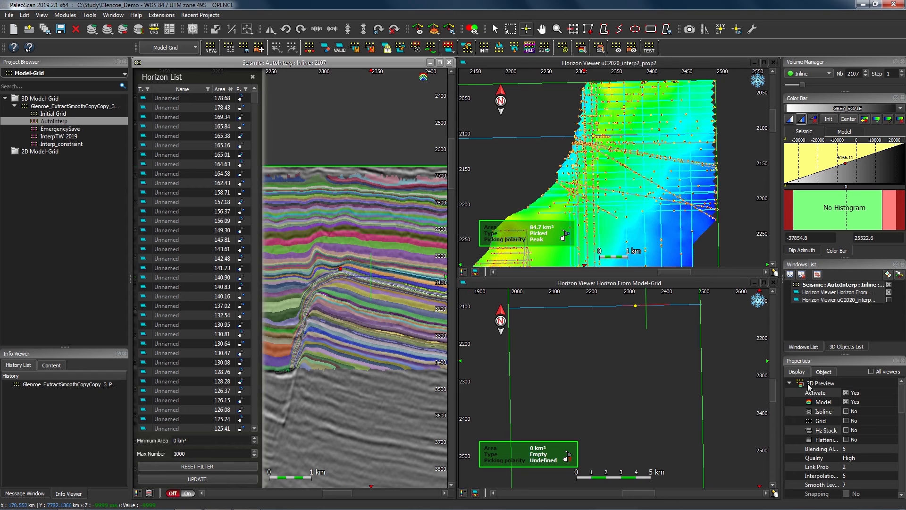
Replace the model overlay with the isoline preview and place the isoline on the reflector crest beside the fault
left_click(847, 403)
left_click(846, 402)
left_click(847, 402)
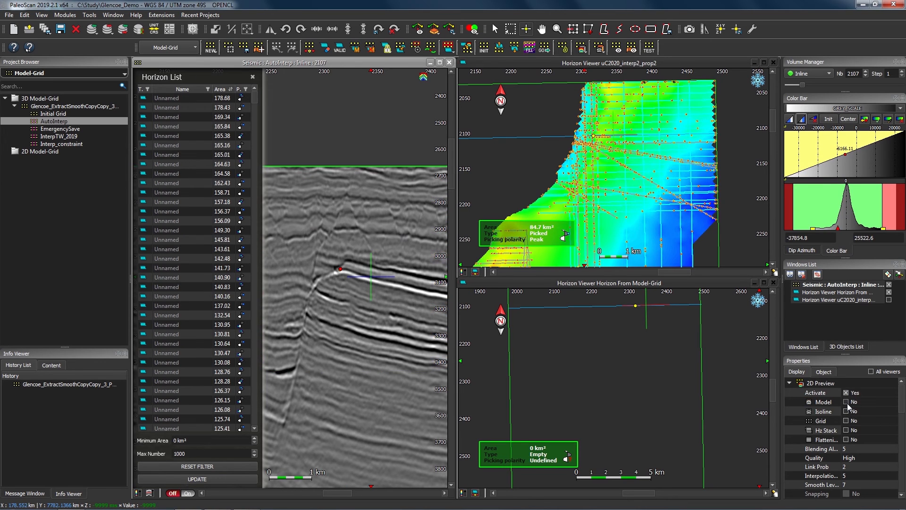
left_click(846, 411)
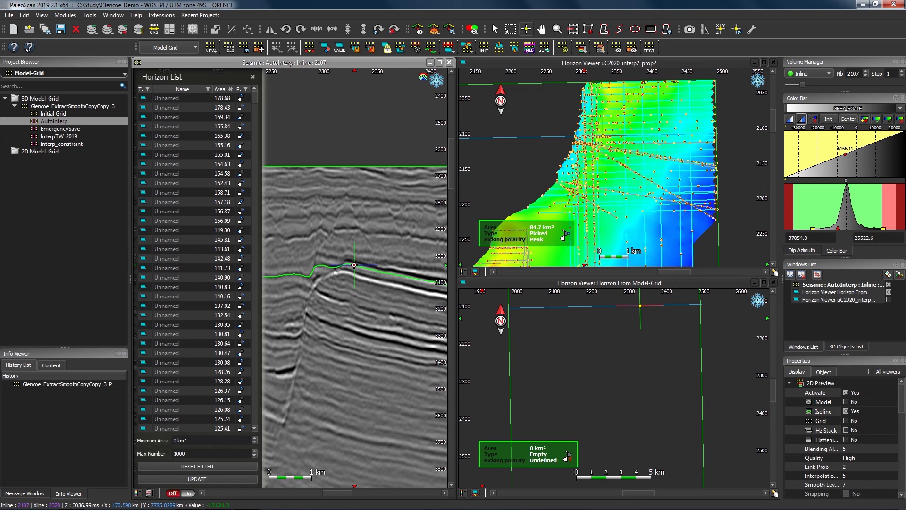
left_click(355, 266)
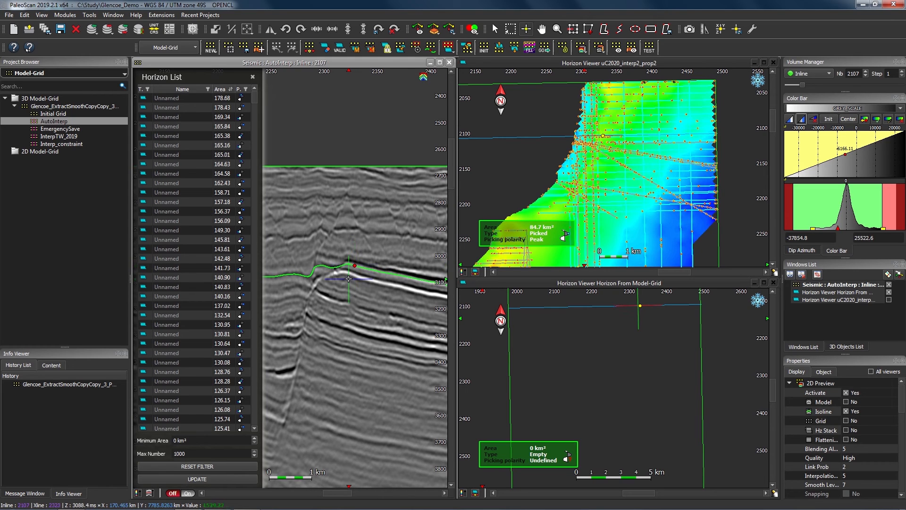
Load the Interp_constraint interpretation and add the model overlay to its isoline preview
left_click(88, 143)
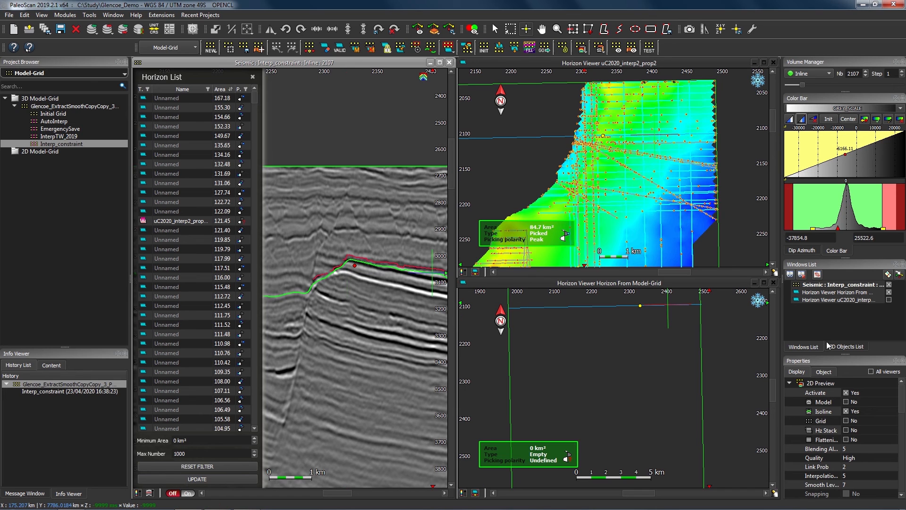
left_click(846, 402)
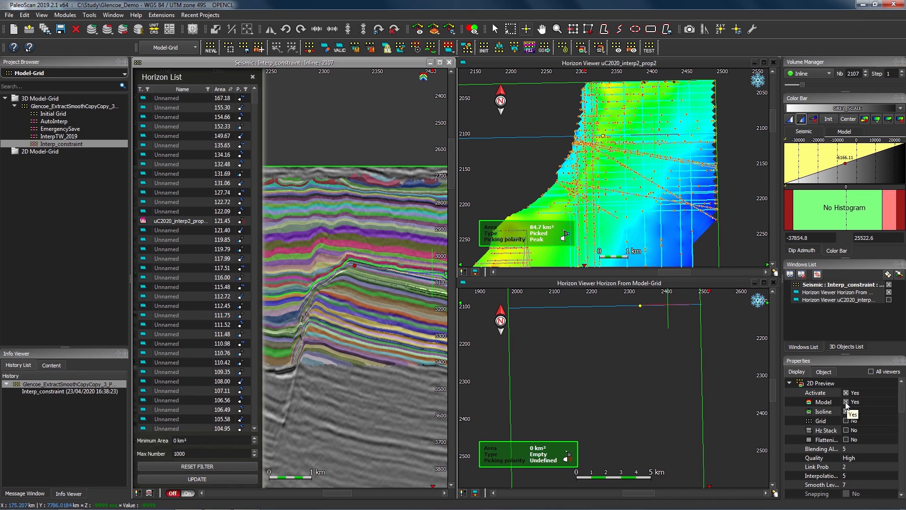
left_click(564, 48)
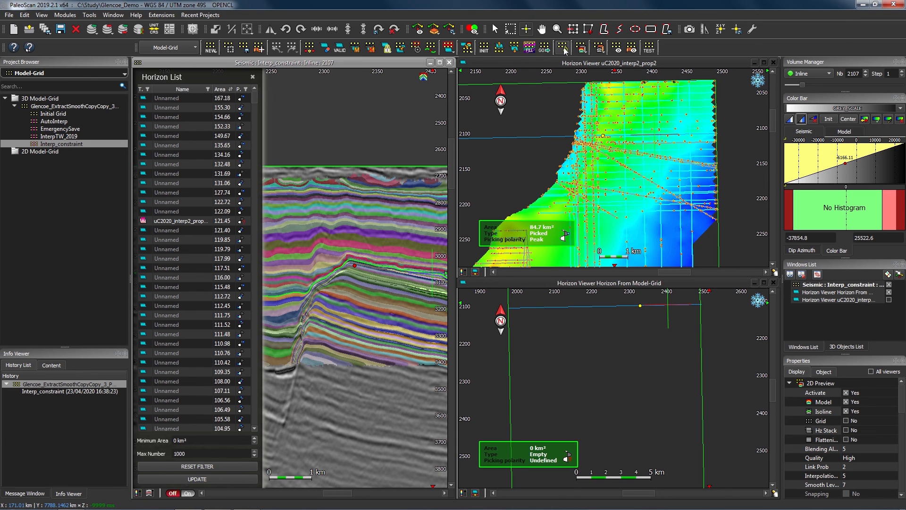
Save the constrained interpretation as Interp_constraint, overwriting the existing file
left_click(239, 51)
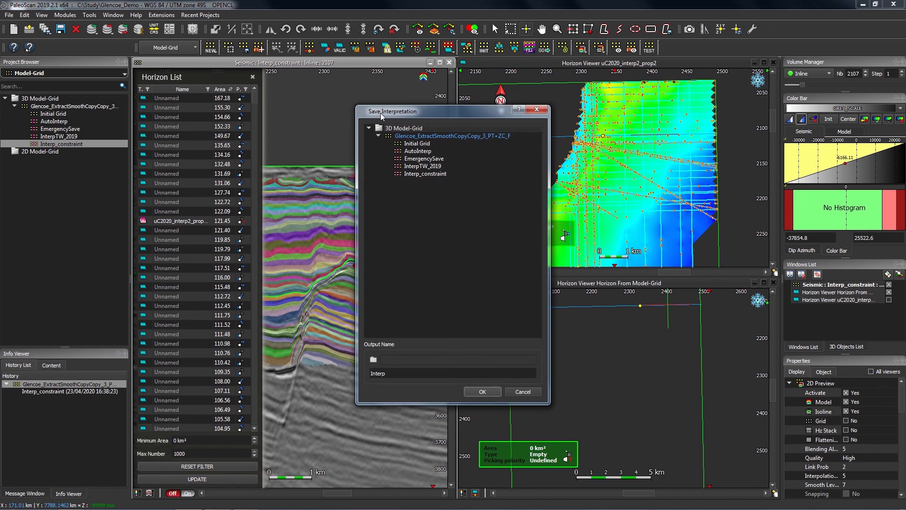
left_click(431, 174)
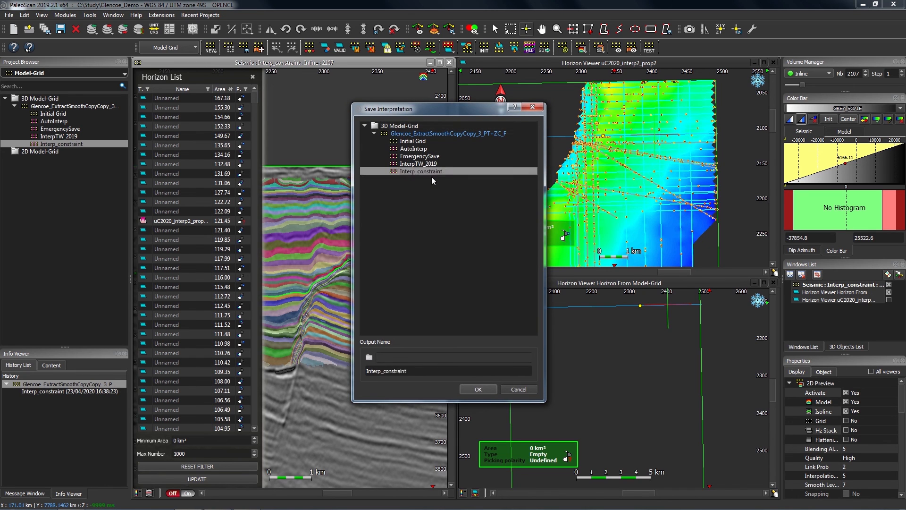
left_click(489, 392)
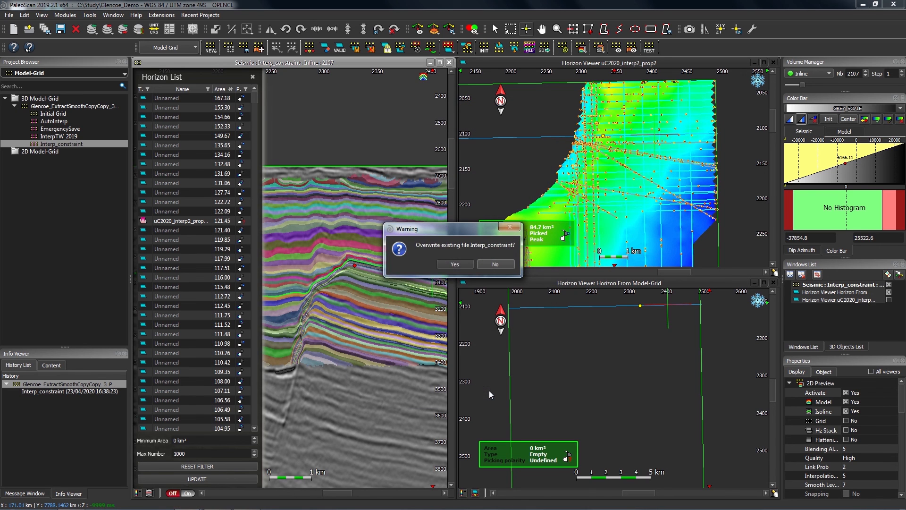
left_click(458, 263)
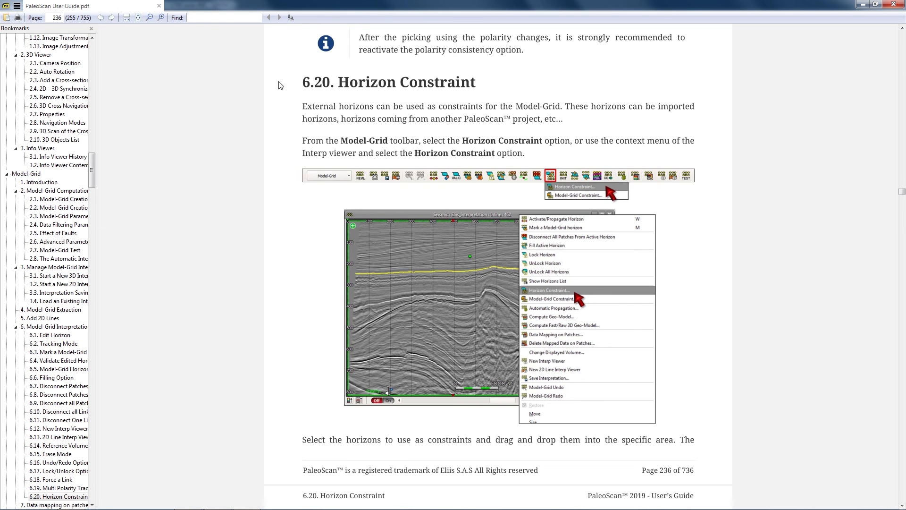
Consult section 6.20, Horizon Constraint, on page 236 of the PaleoScan User Guide PDF
left_click(57, 18)
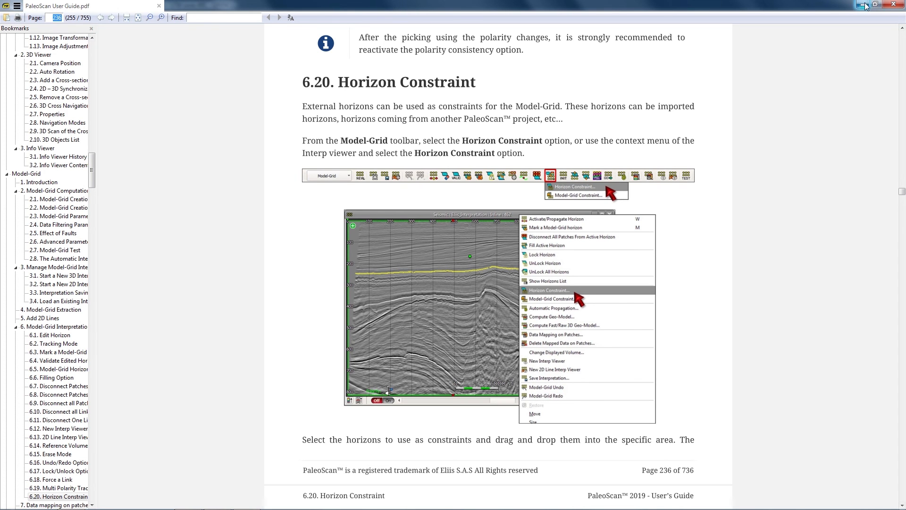